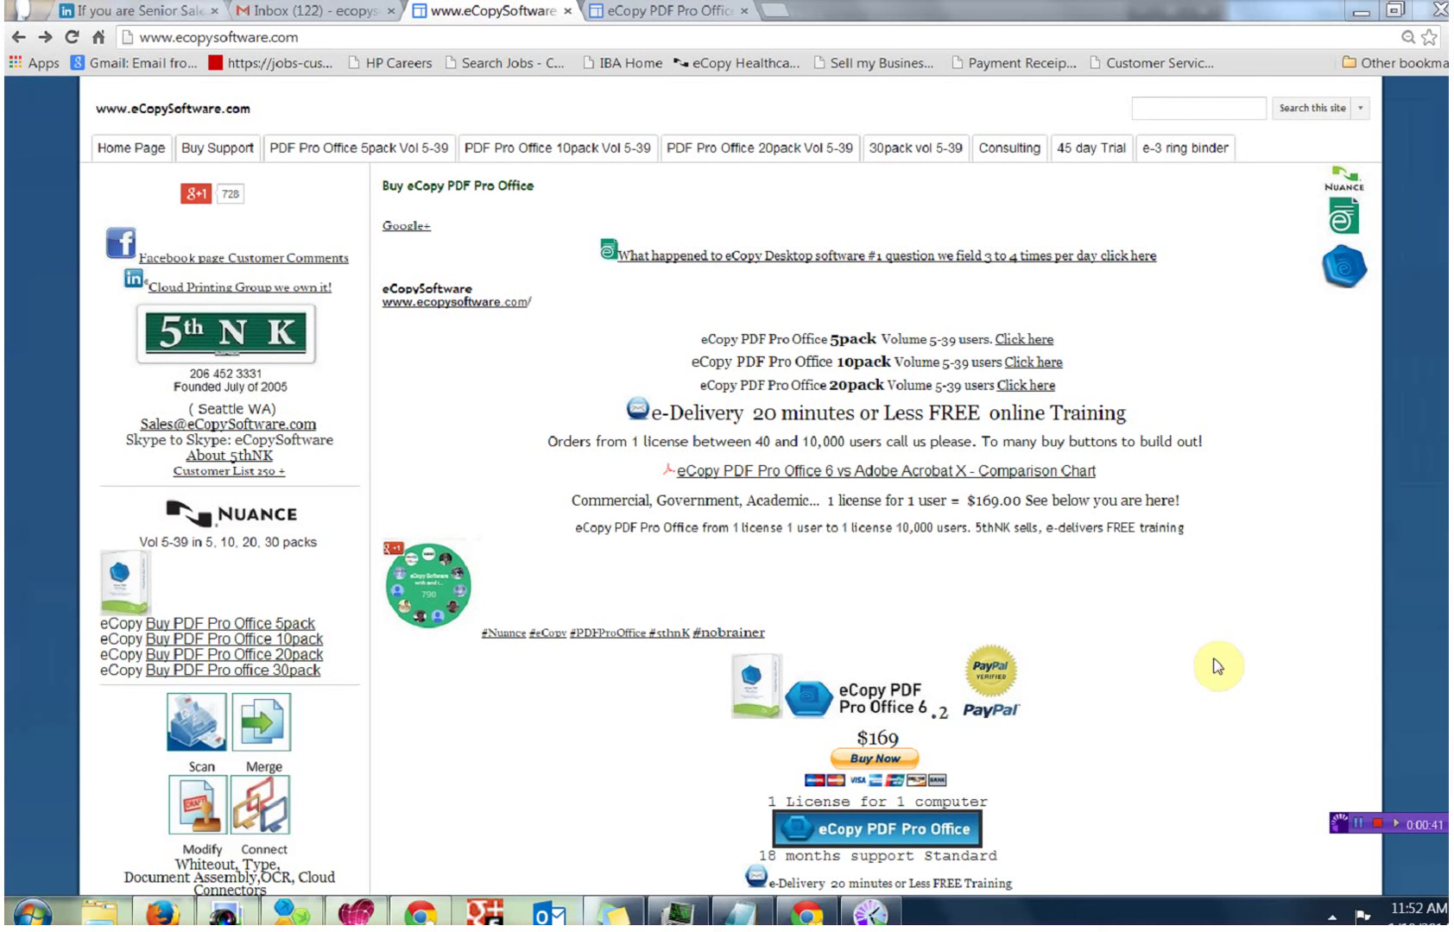
Switch to the eCopy PDF Pro Office window and reset all toolbars to their default layout
click(281, 915)
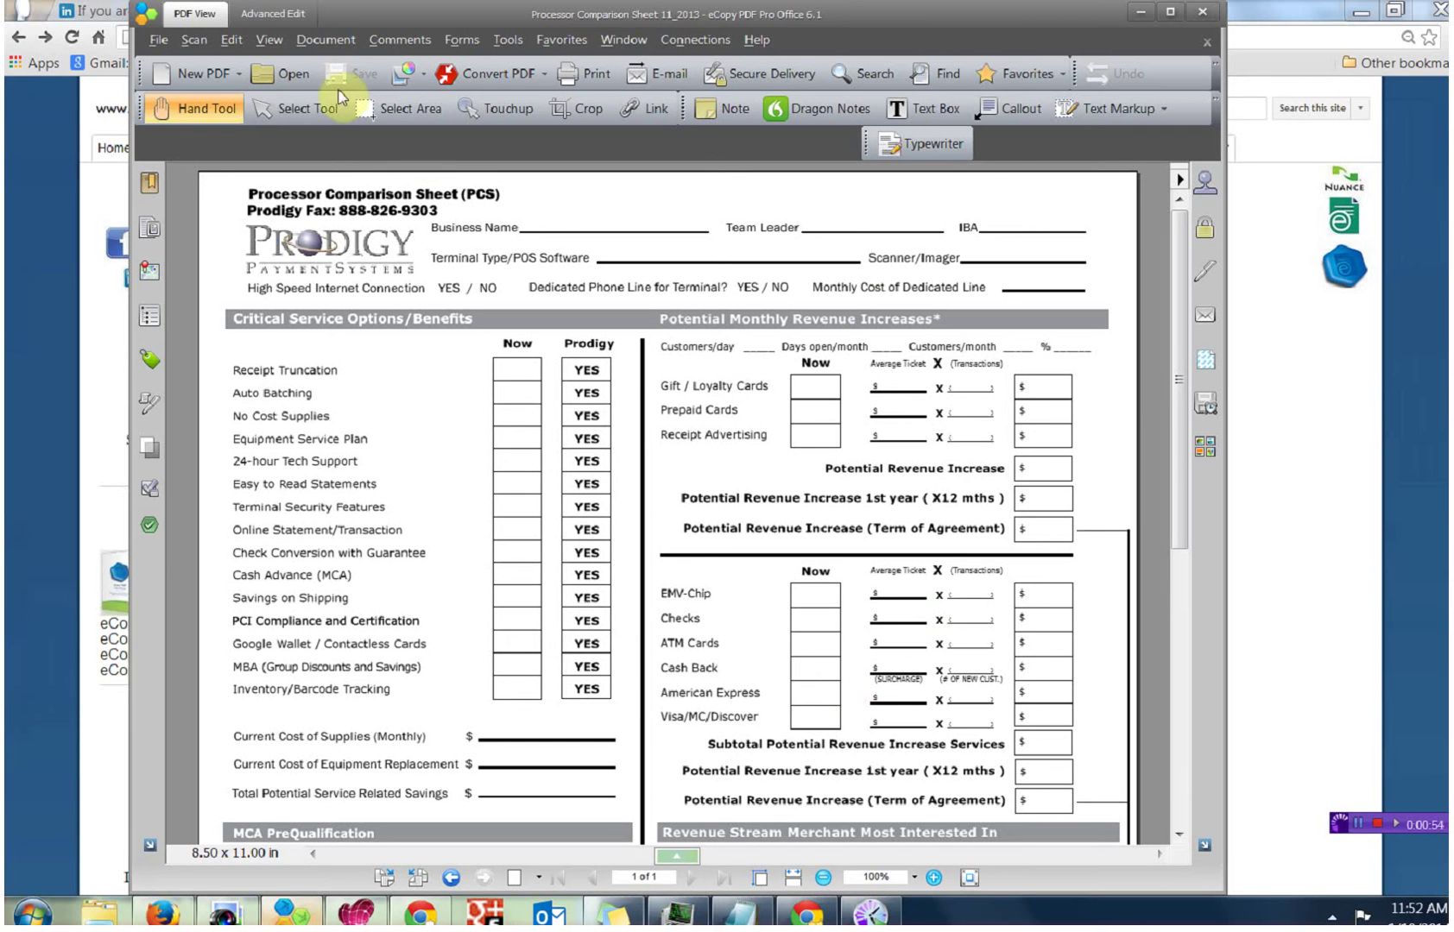
click(271, 43)
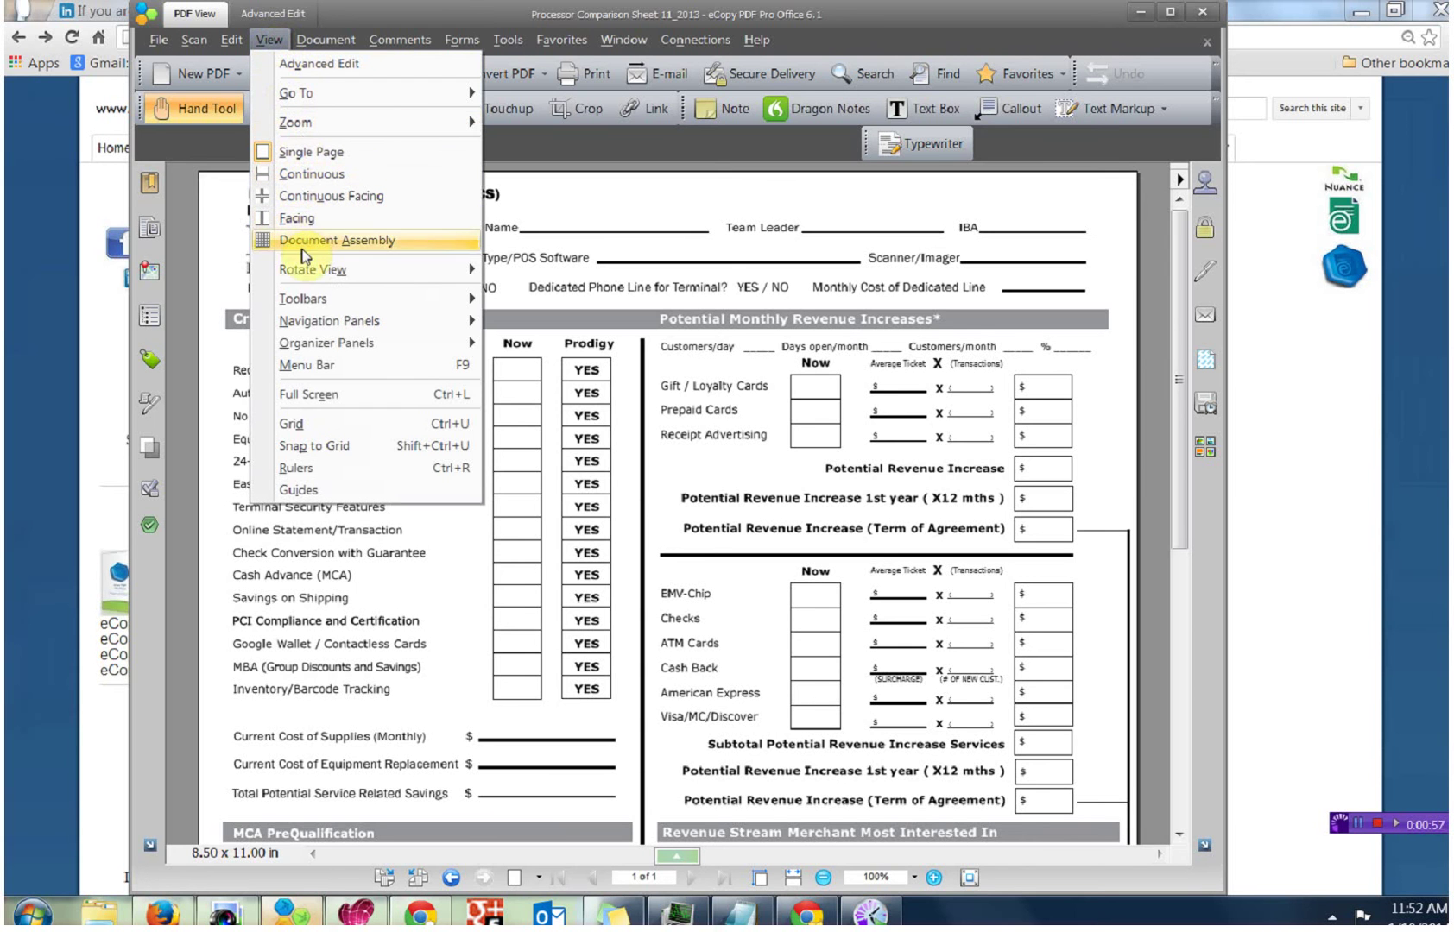
mouse_move(303, 296)
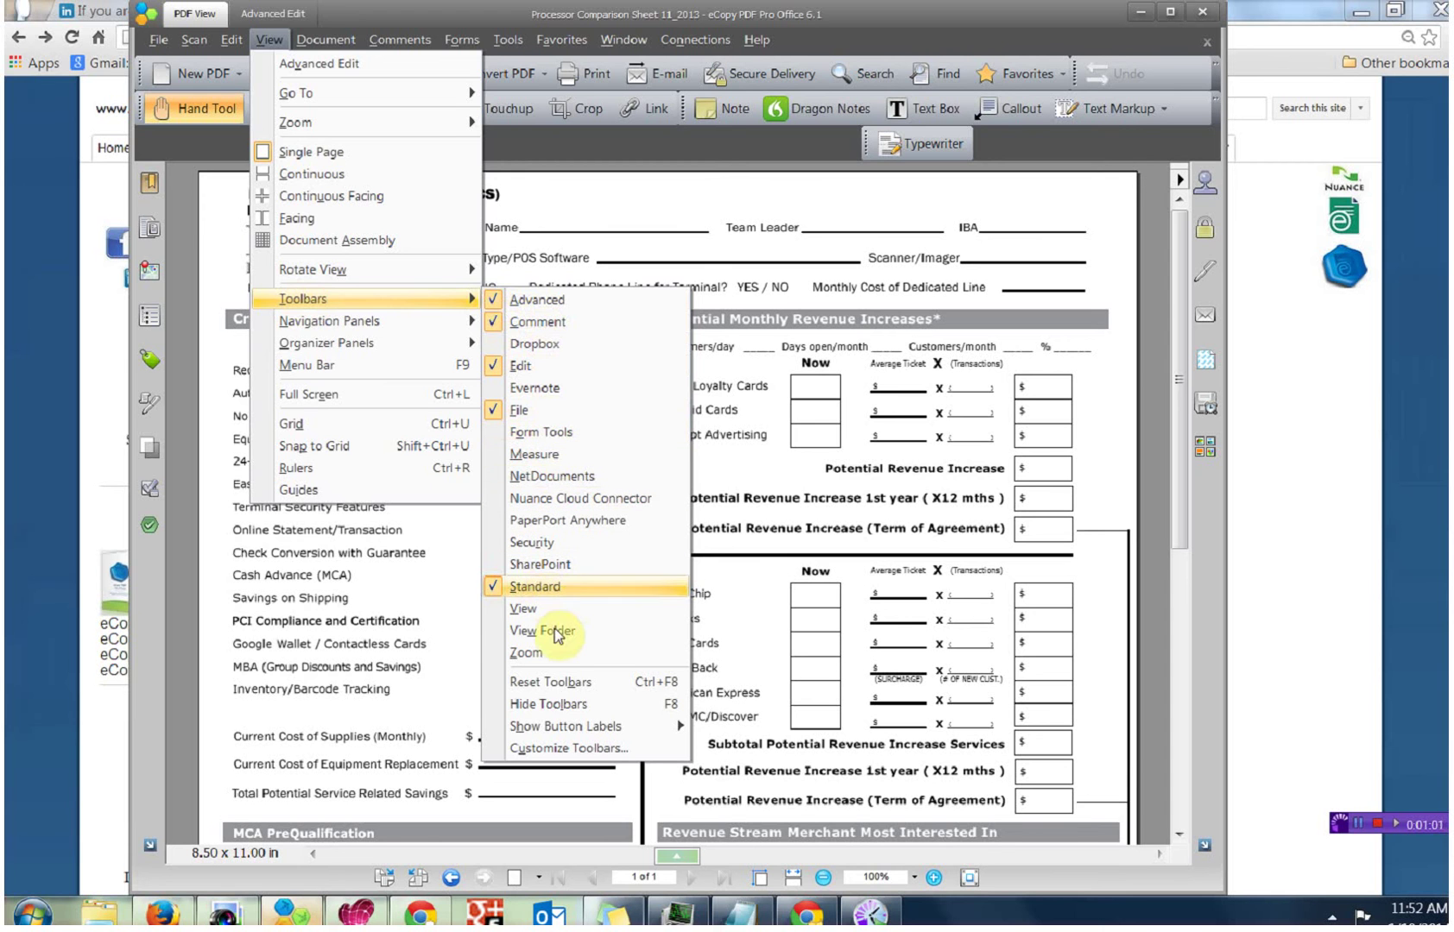
click(556, 684)
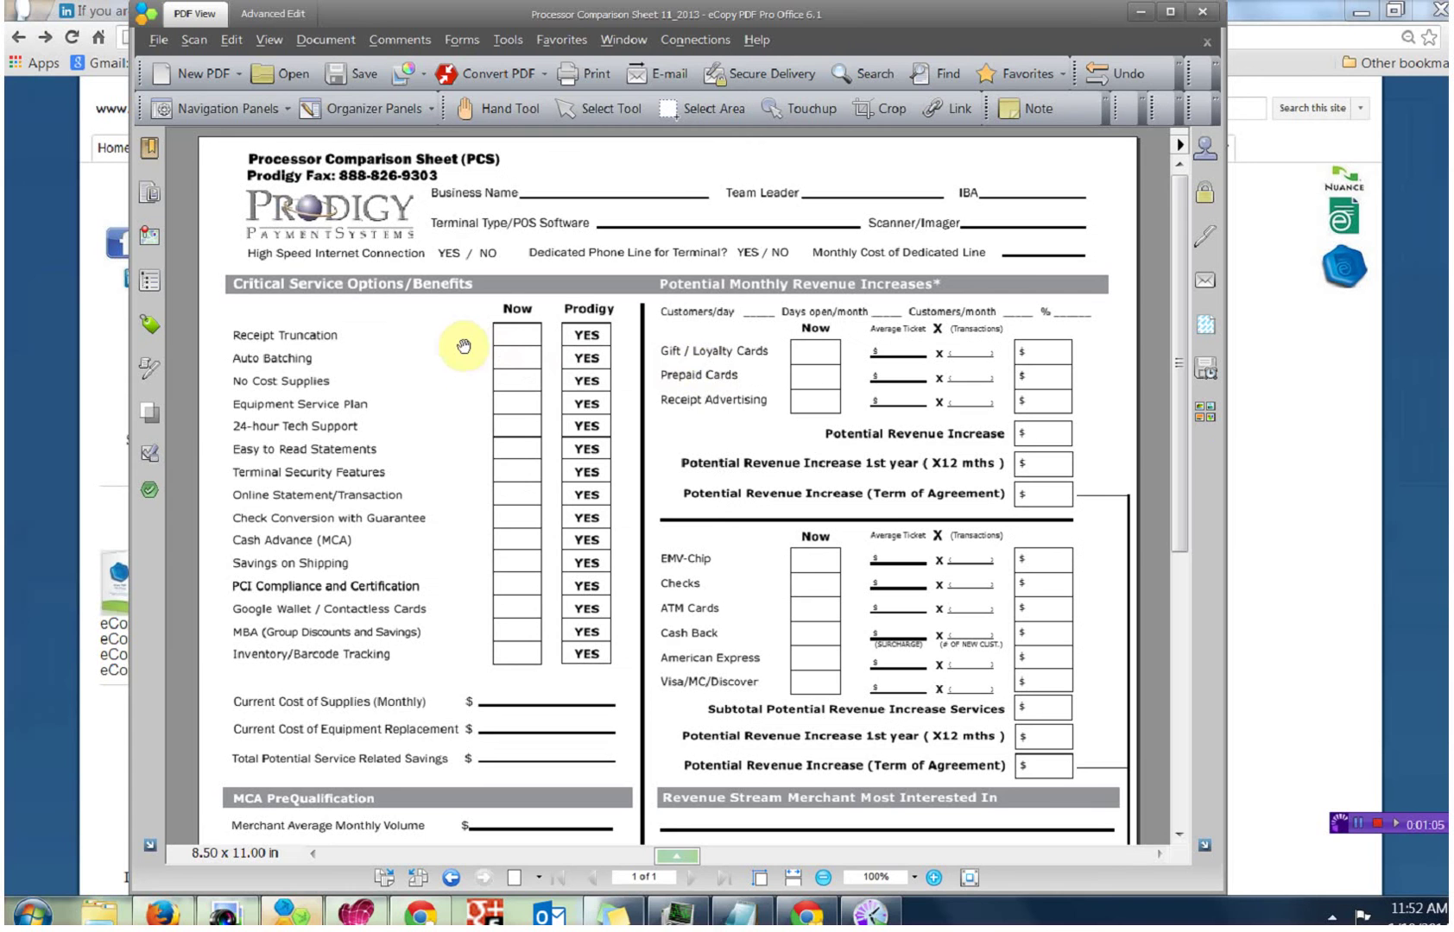
Set Show Button Labels to No Labels so toolbar buttons show icons only
click(267, 43)
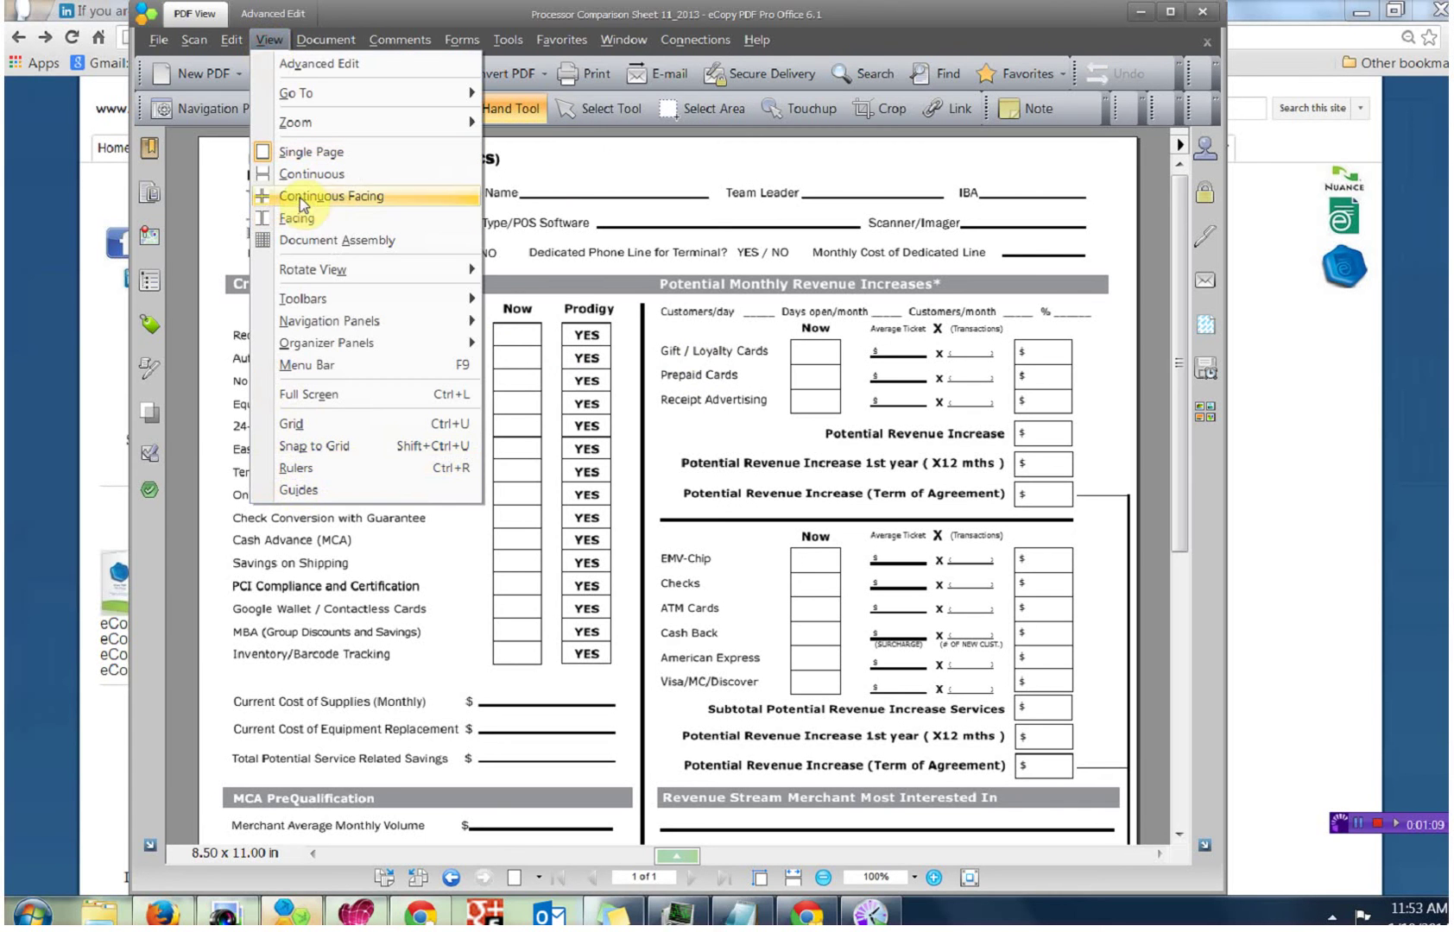
mouse_move(471, 299)
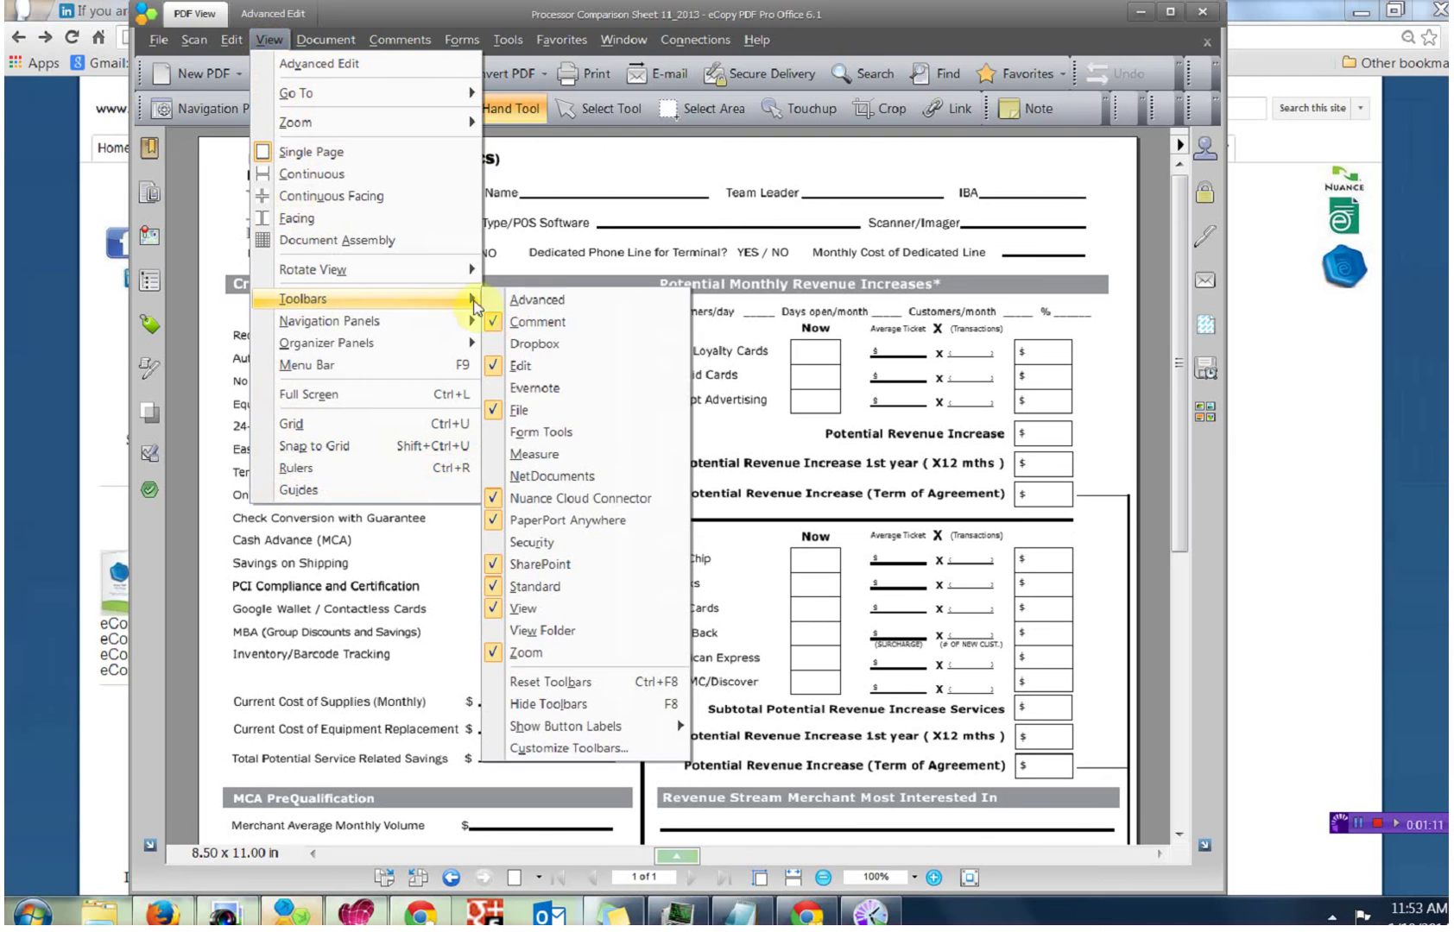
mouse_move(606, 727)
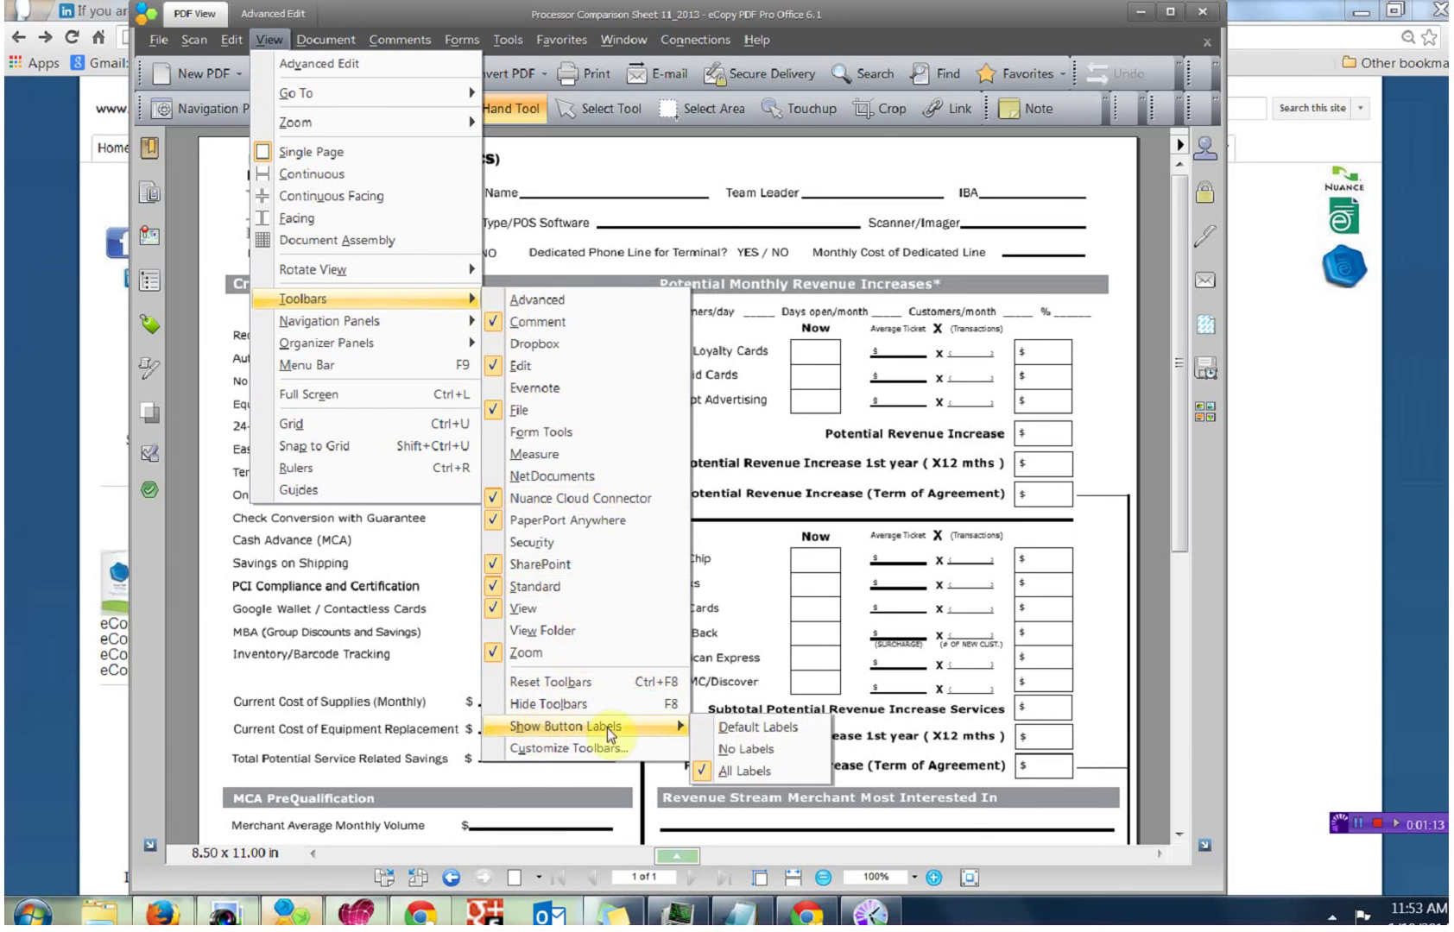
click(746, 751)
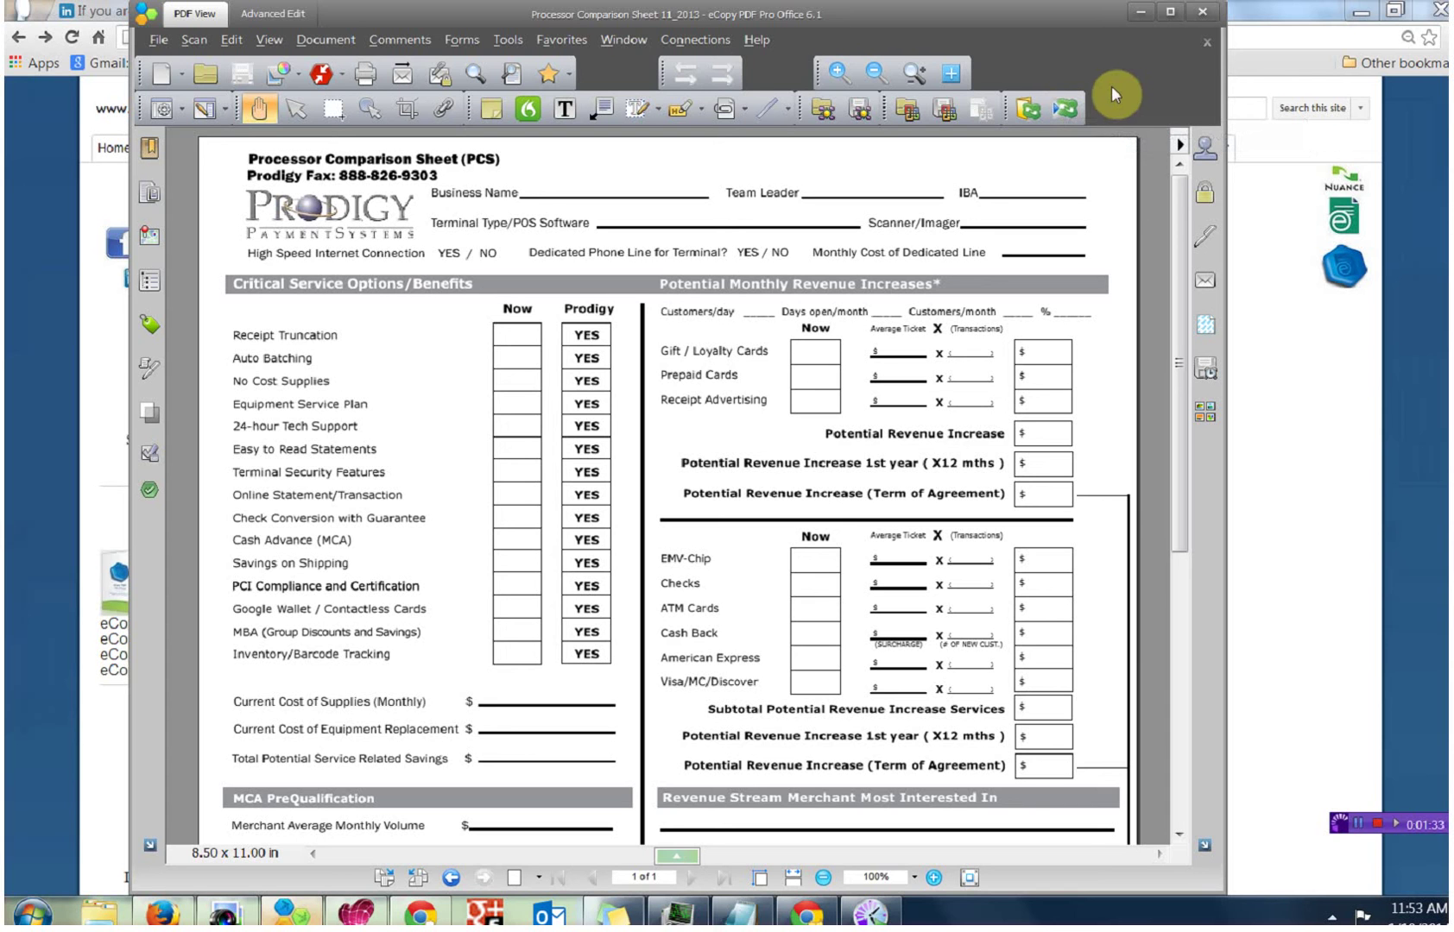
Hide the Nuance Cloud Connector and PaperPort Anywhere toolbars
click(269, 40)
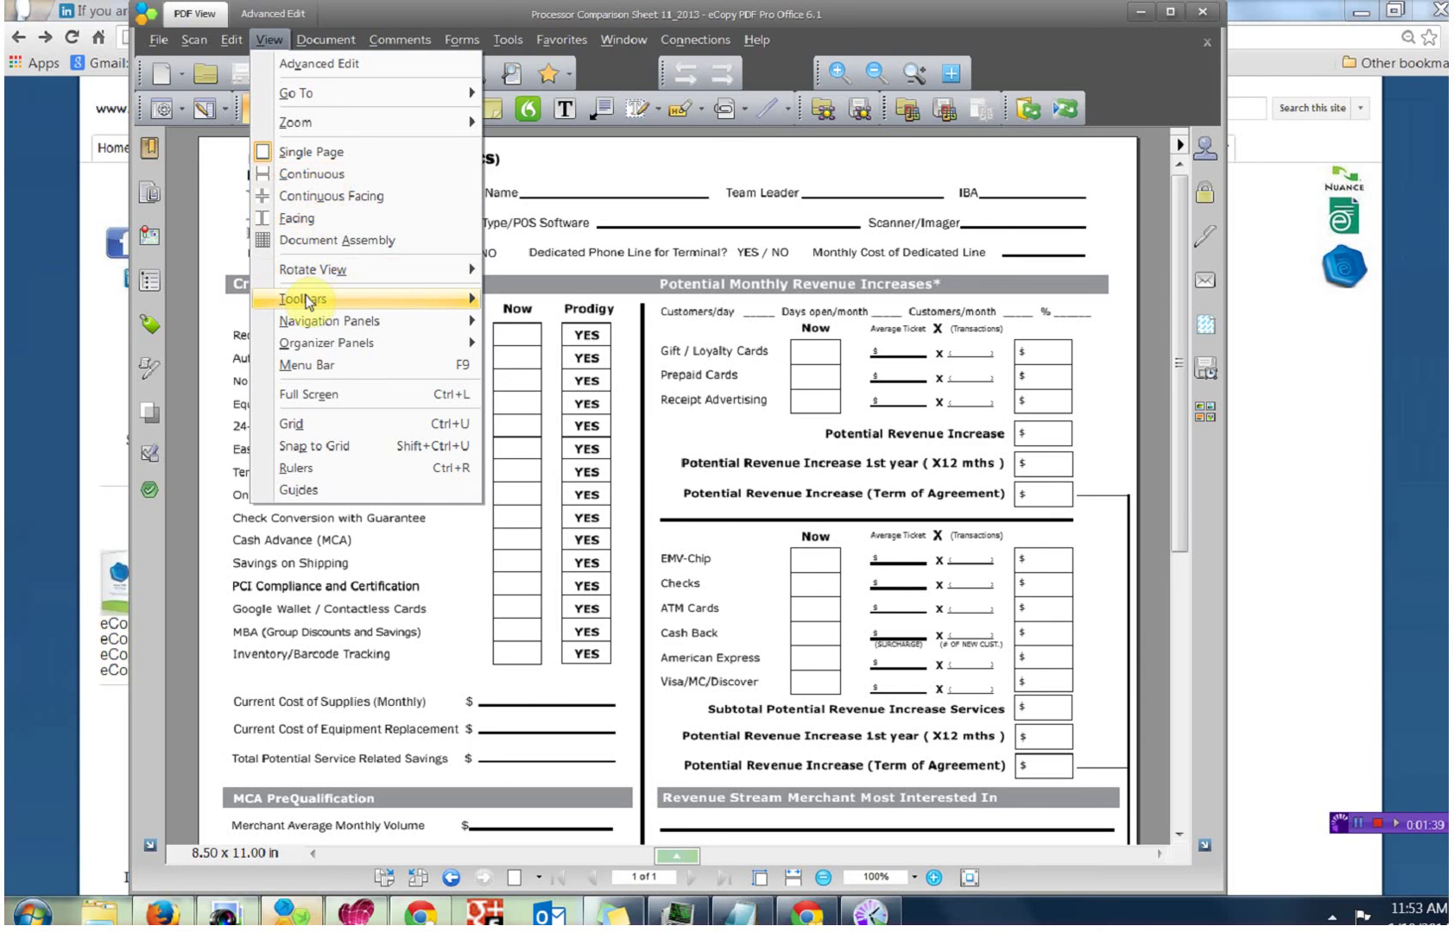
mouse_move(308, 301)
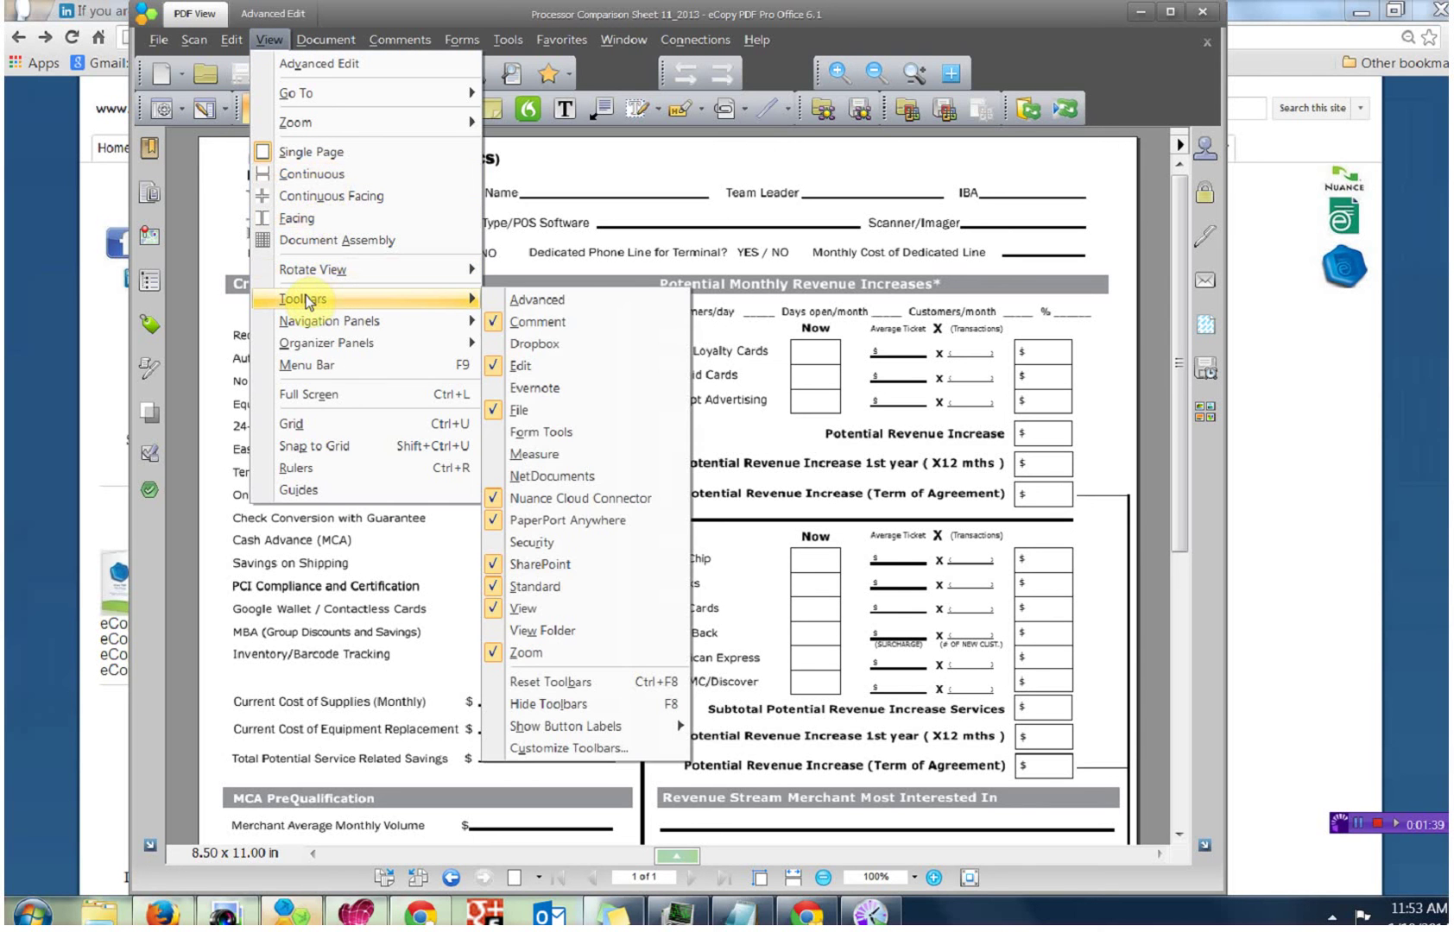
click(495, 501)
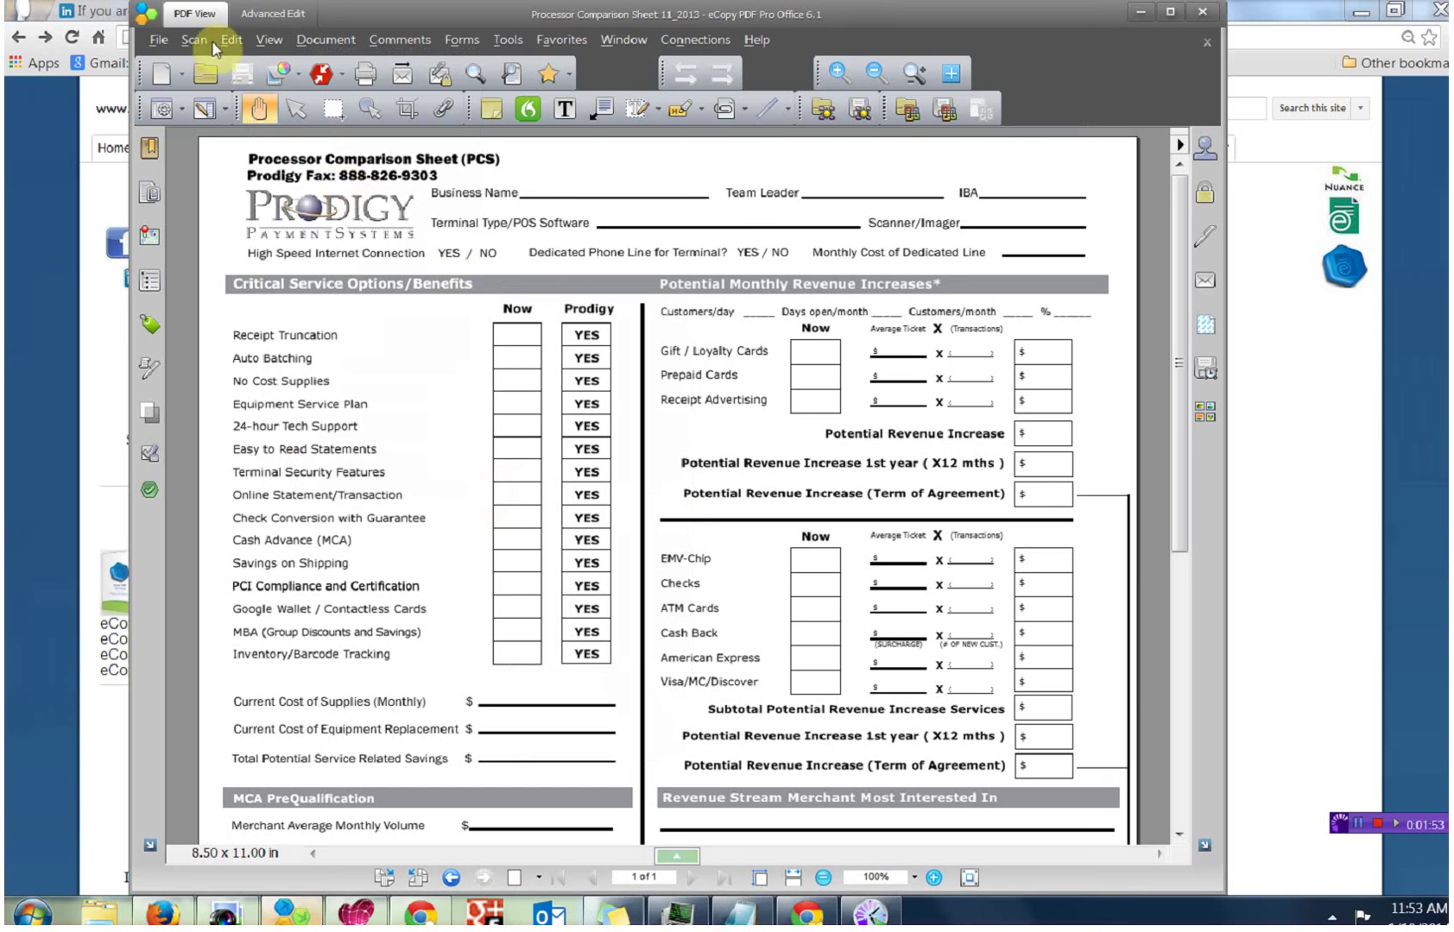
click(266, 44)
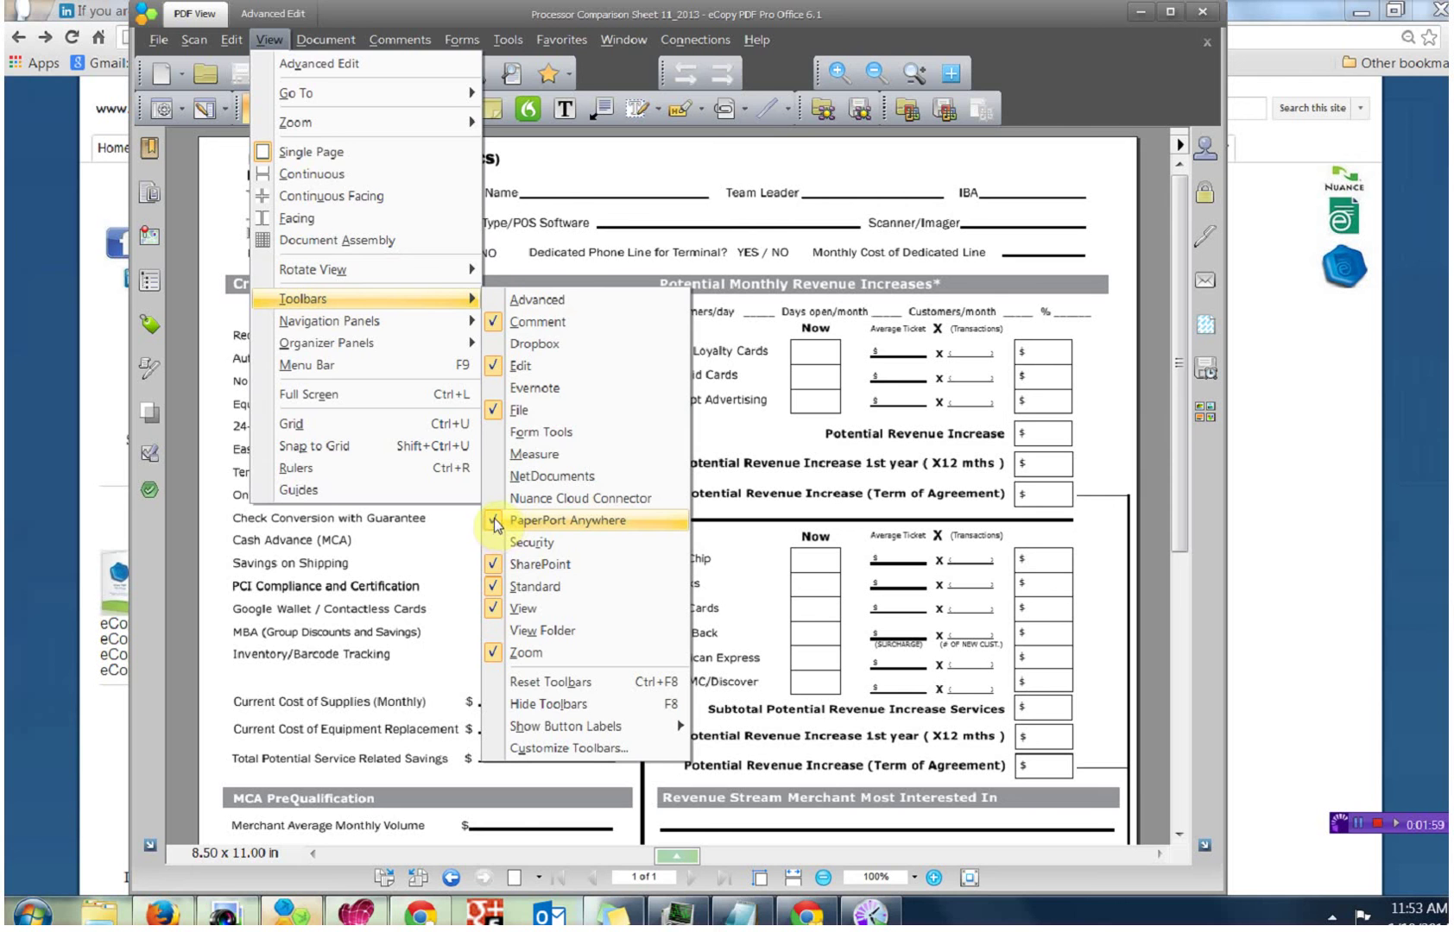
click(498, 522)
Hide the SharePoint and Zoom toolbars
click(272, 41)
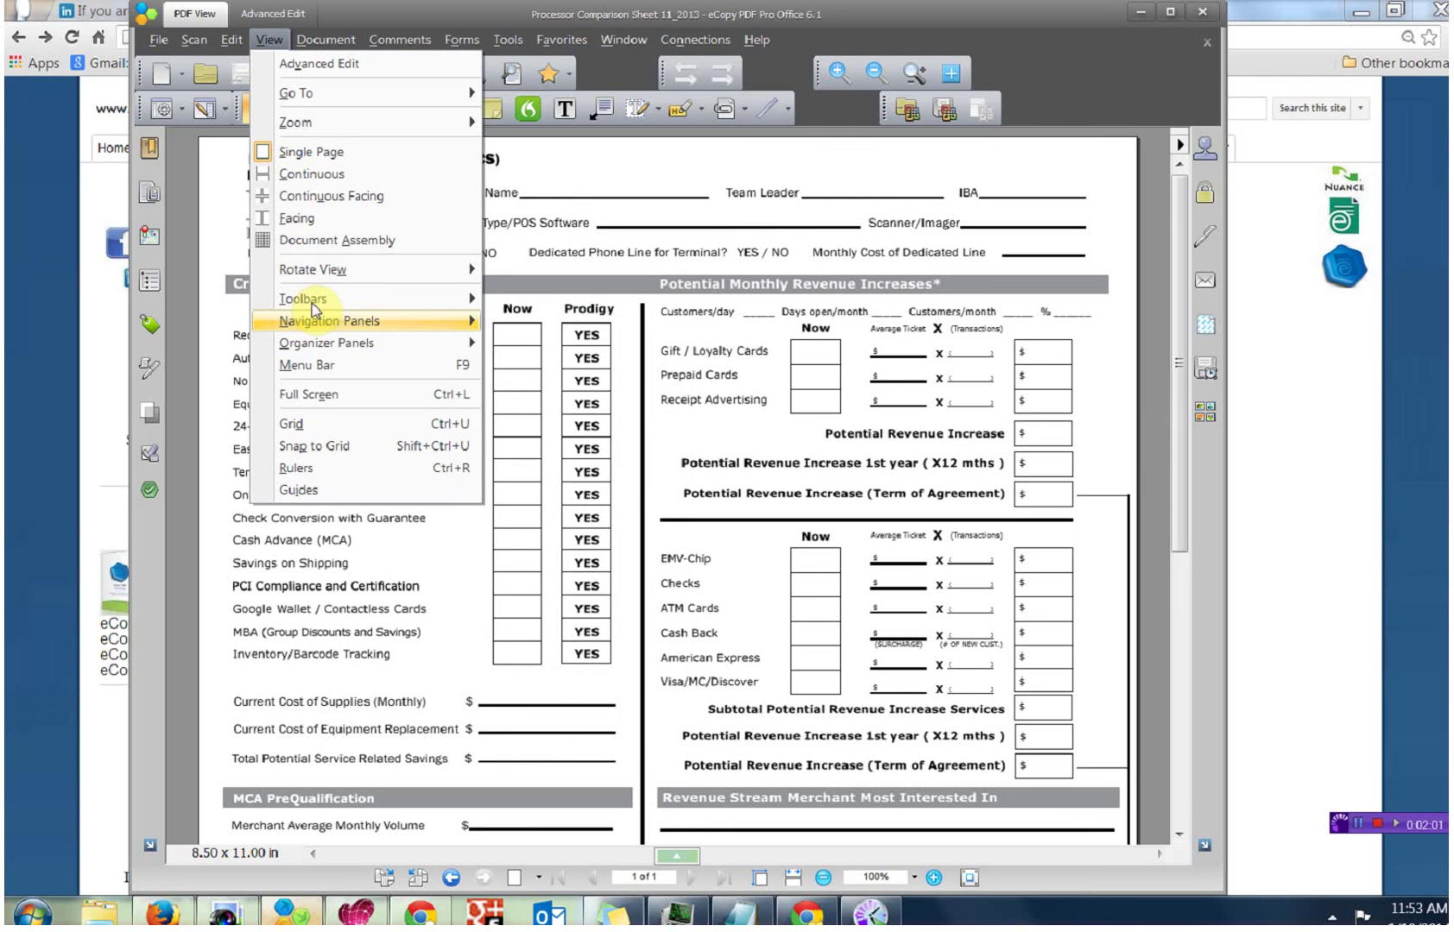
mouse_move(475, 299)
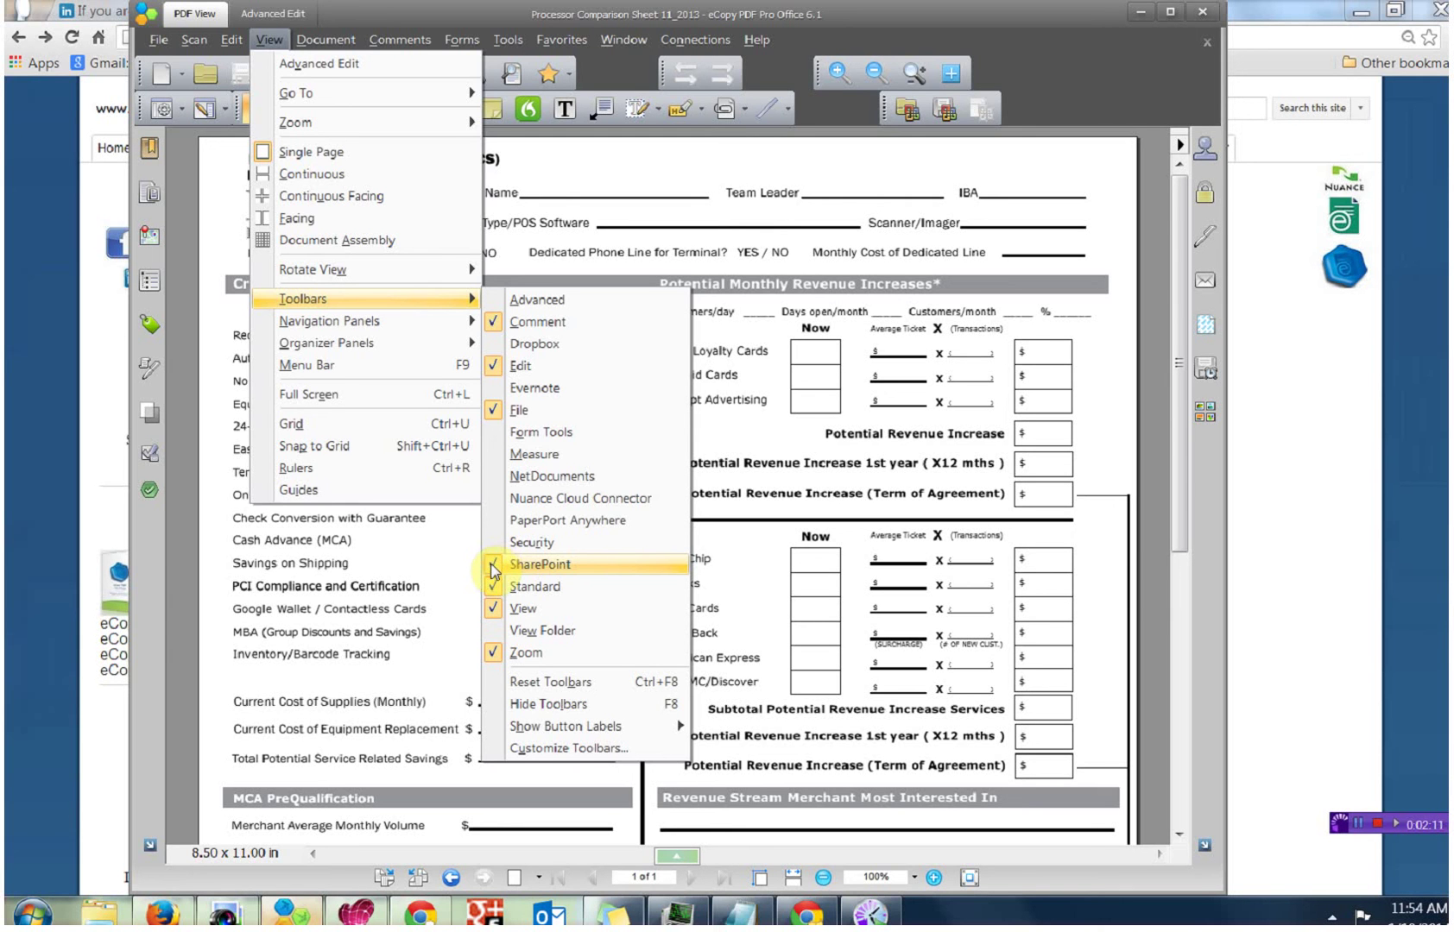
click(493, 564)
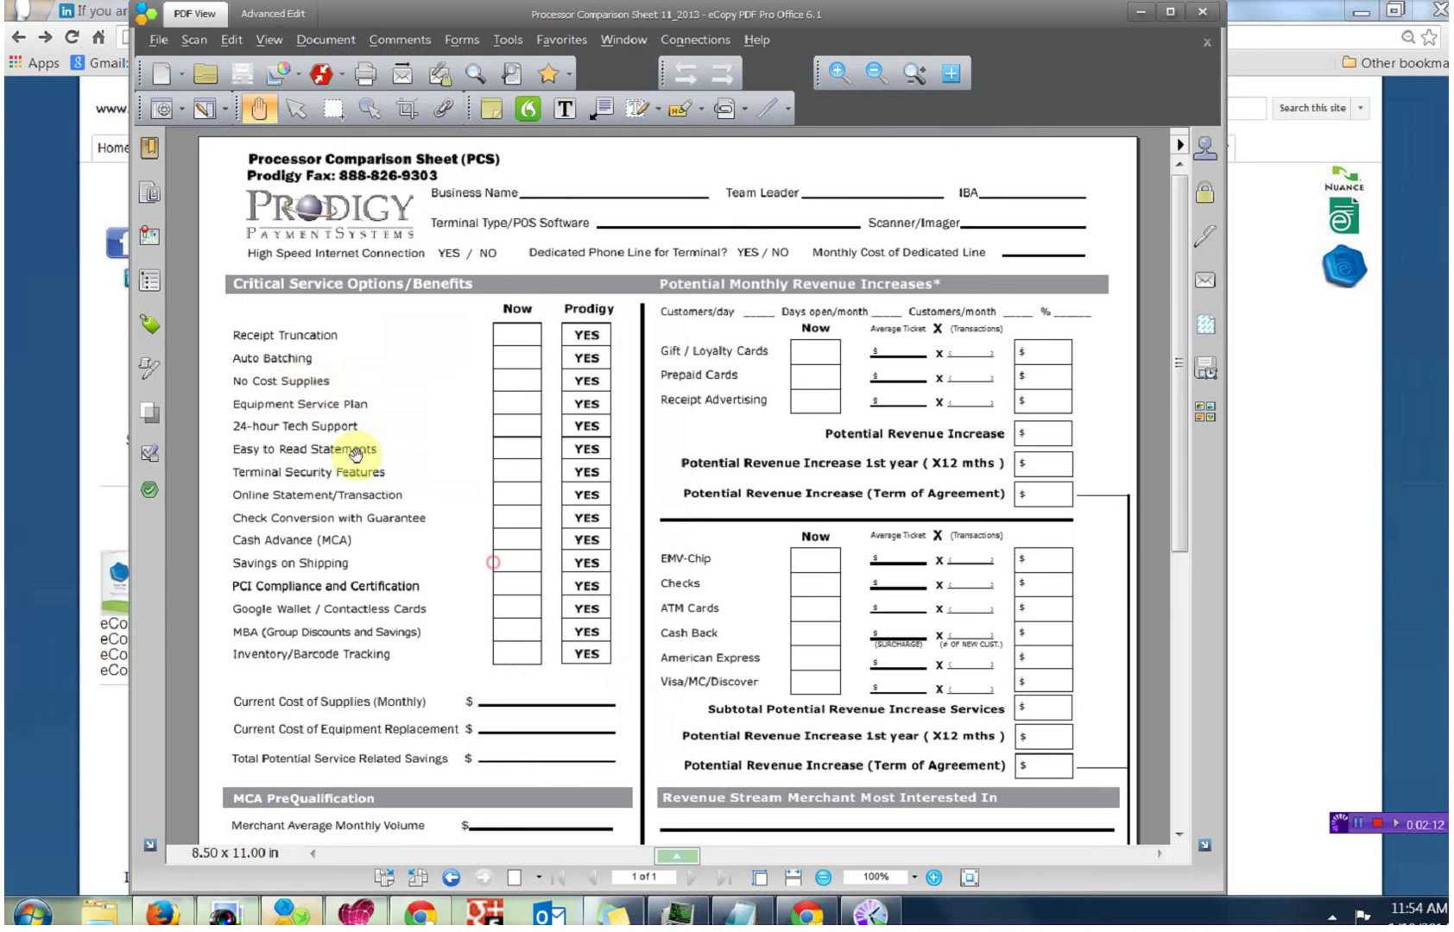
click(232, 40)
mouse_move(269, 40)
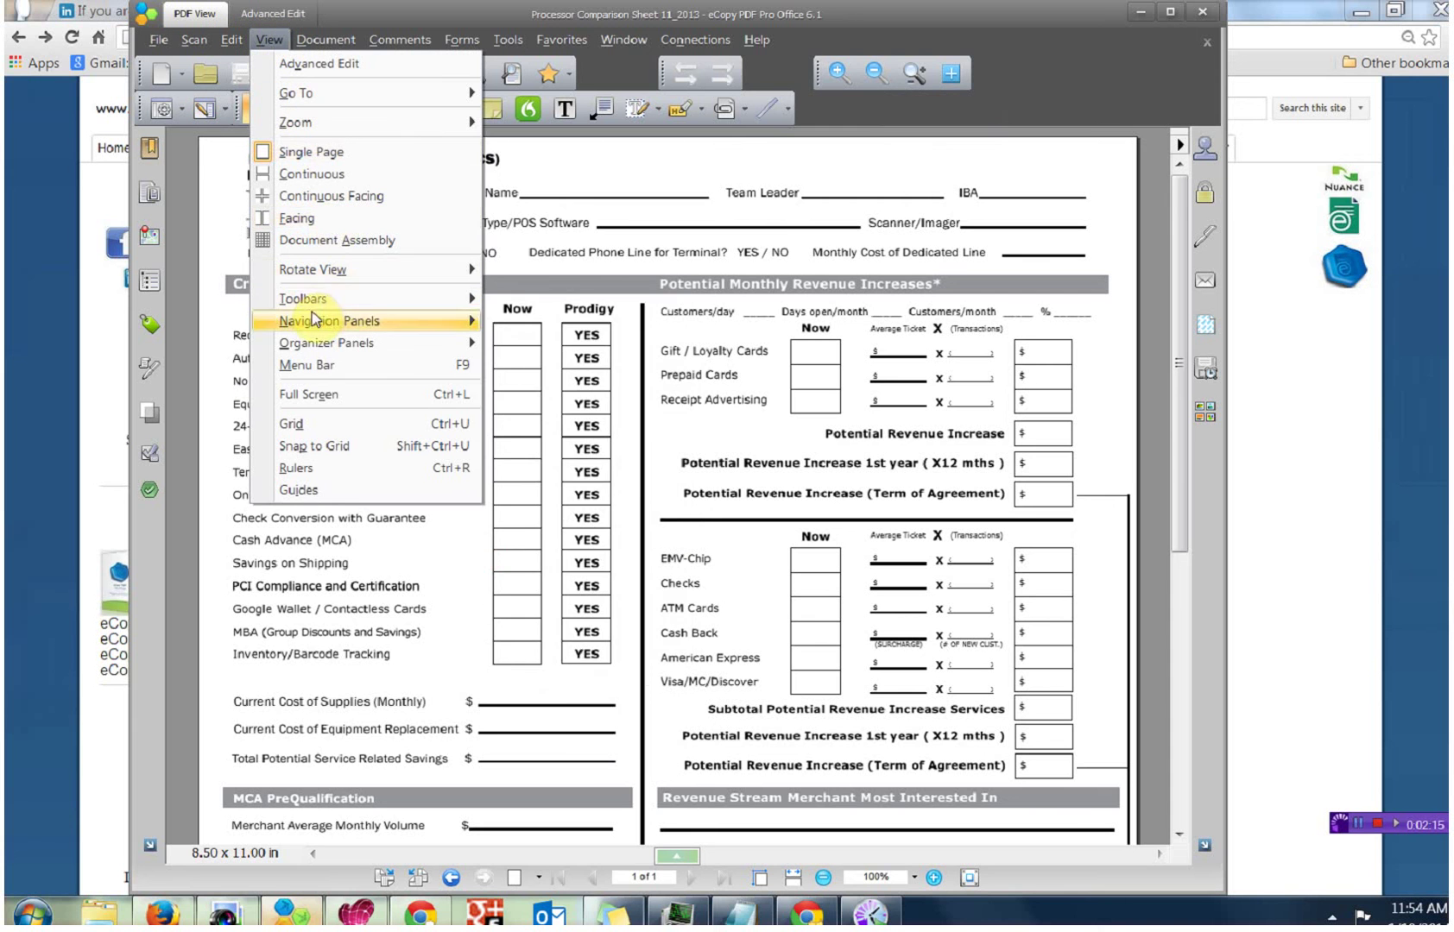
mouse_move(356, 300)
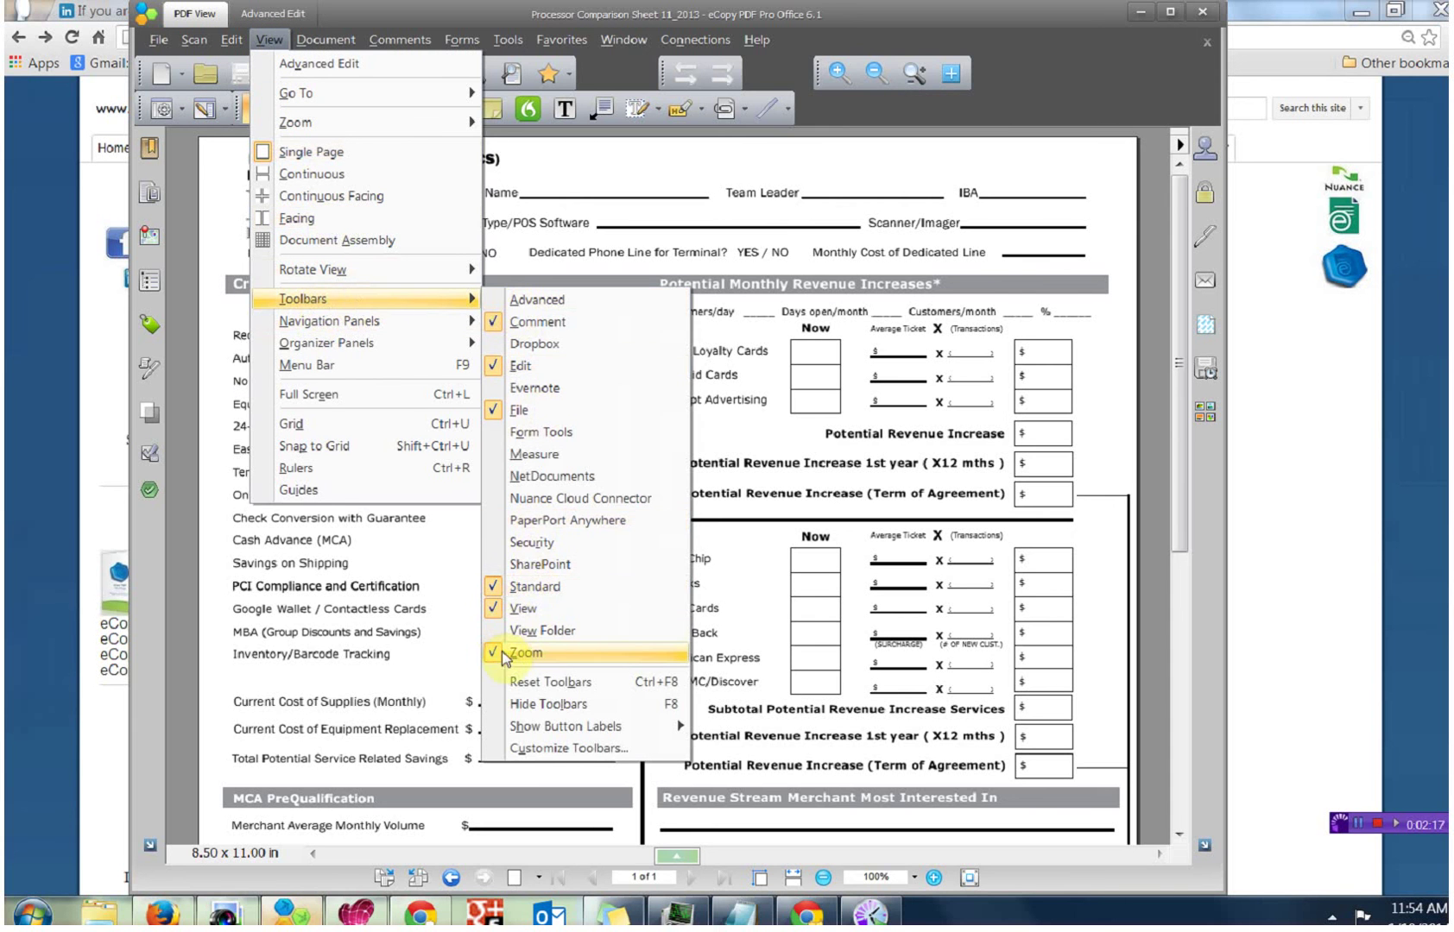
click(496, 654)
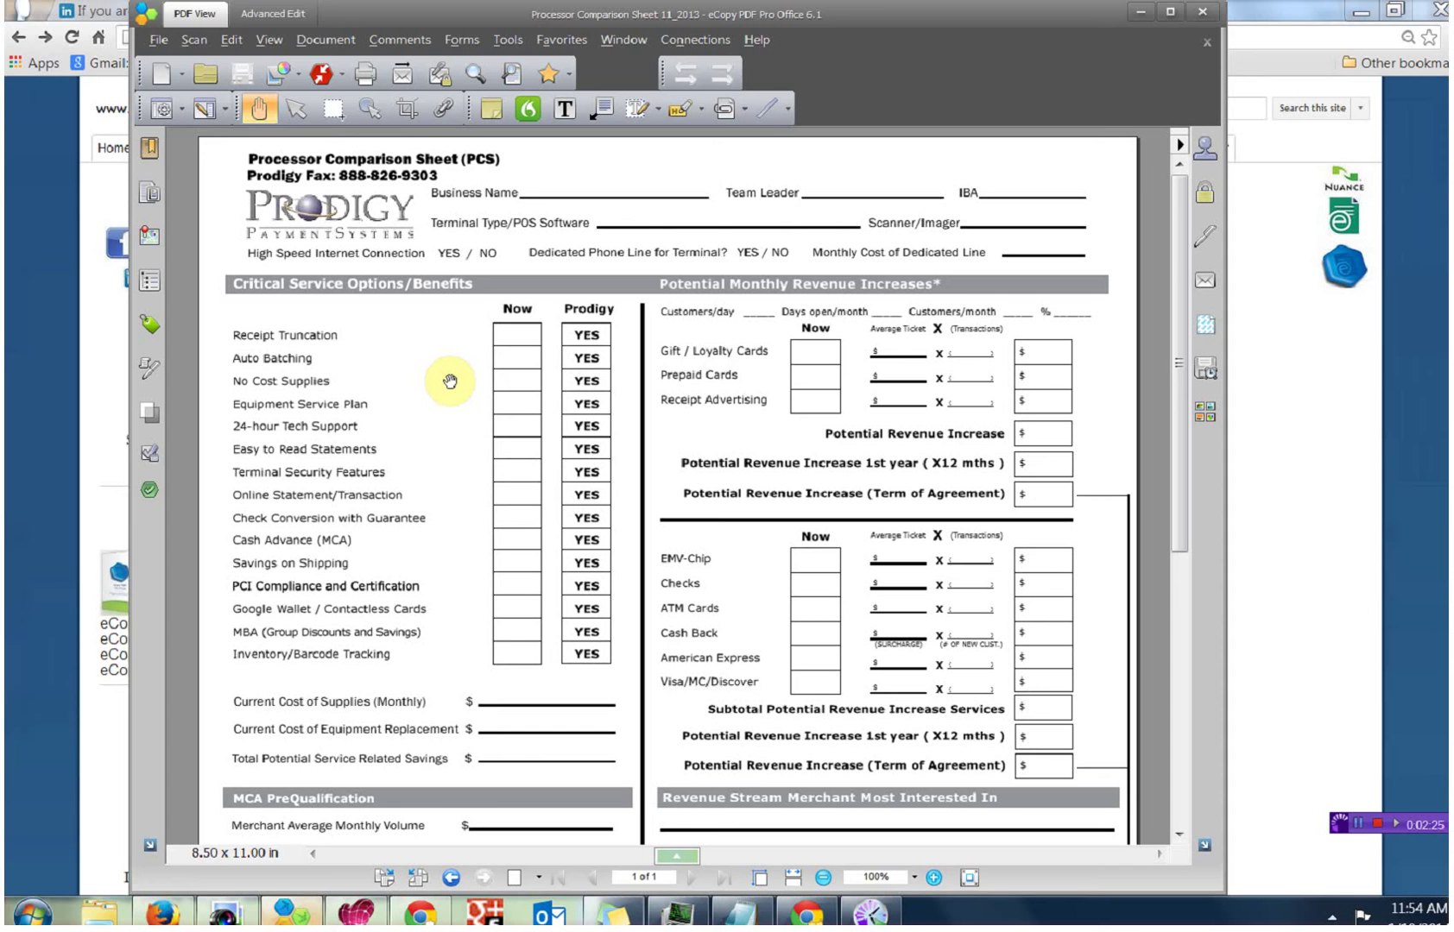
Hide the View toolbar
click(268, 40)
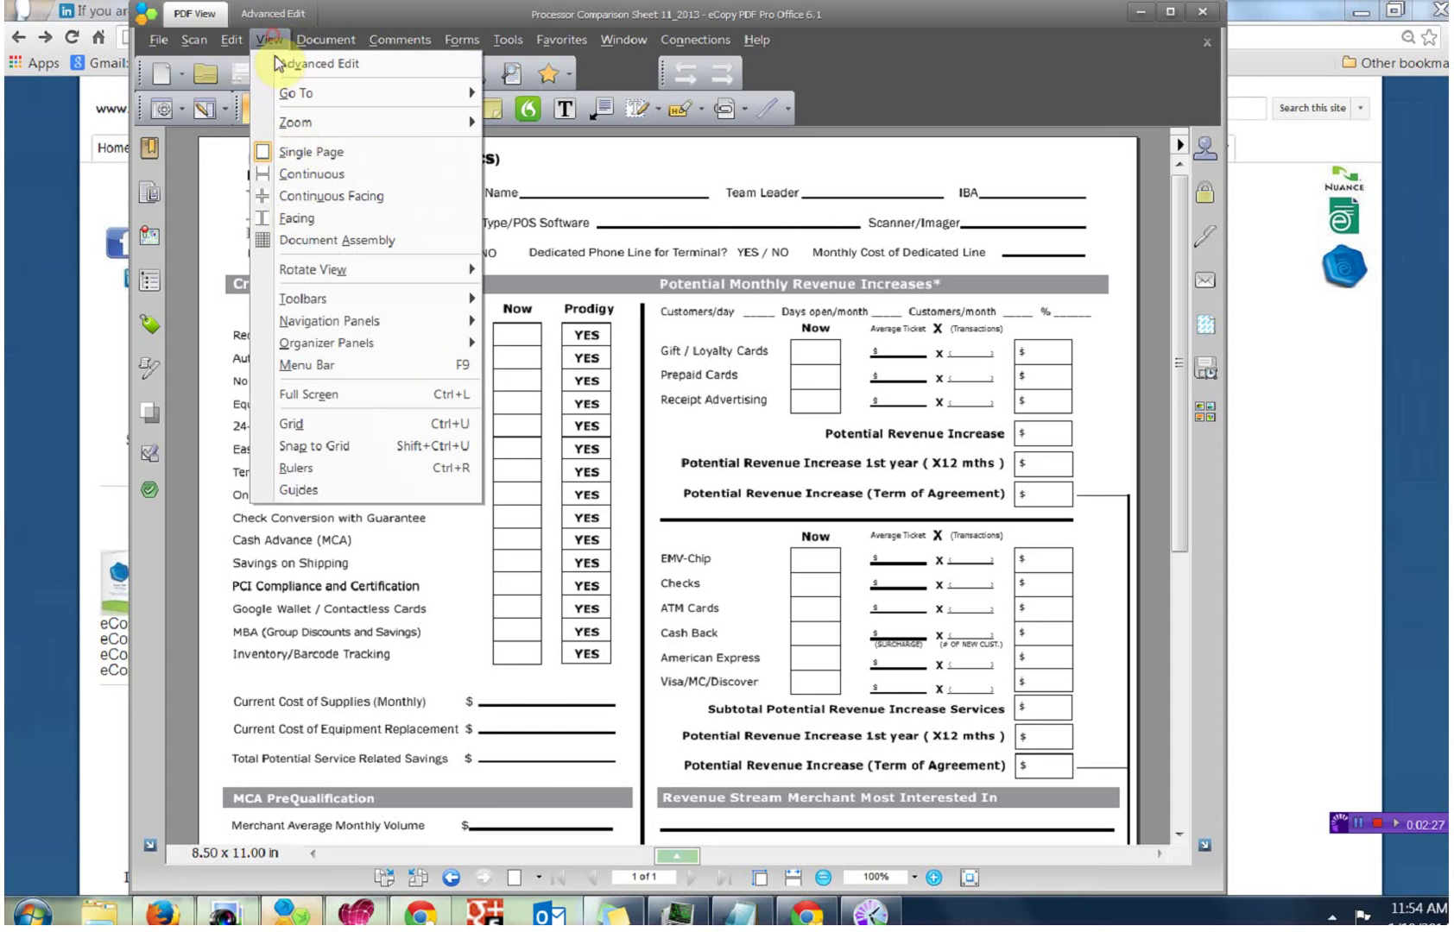
mouse_move(296, 297)
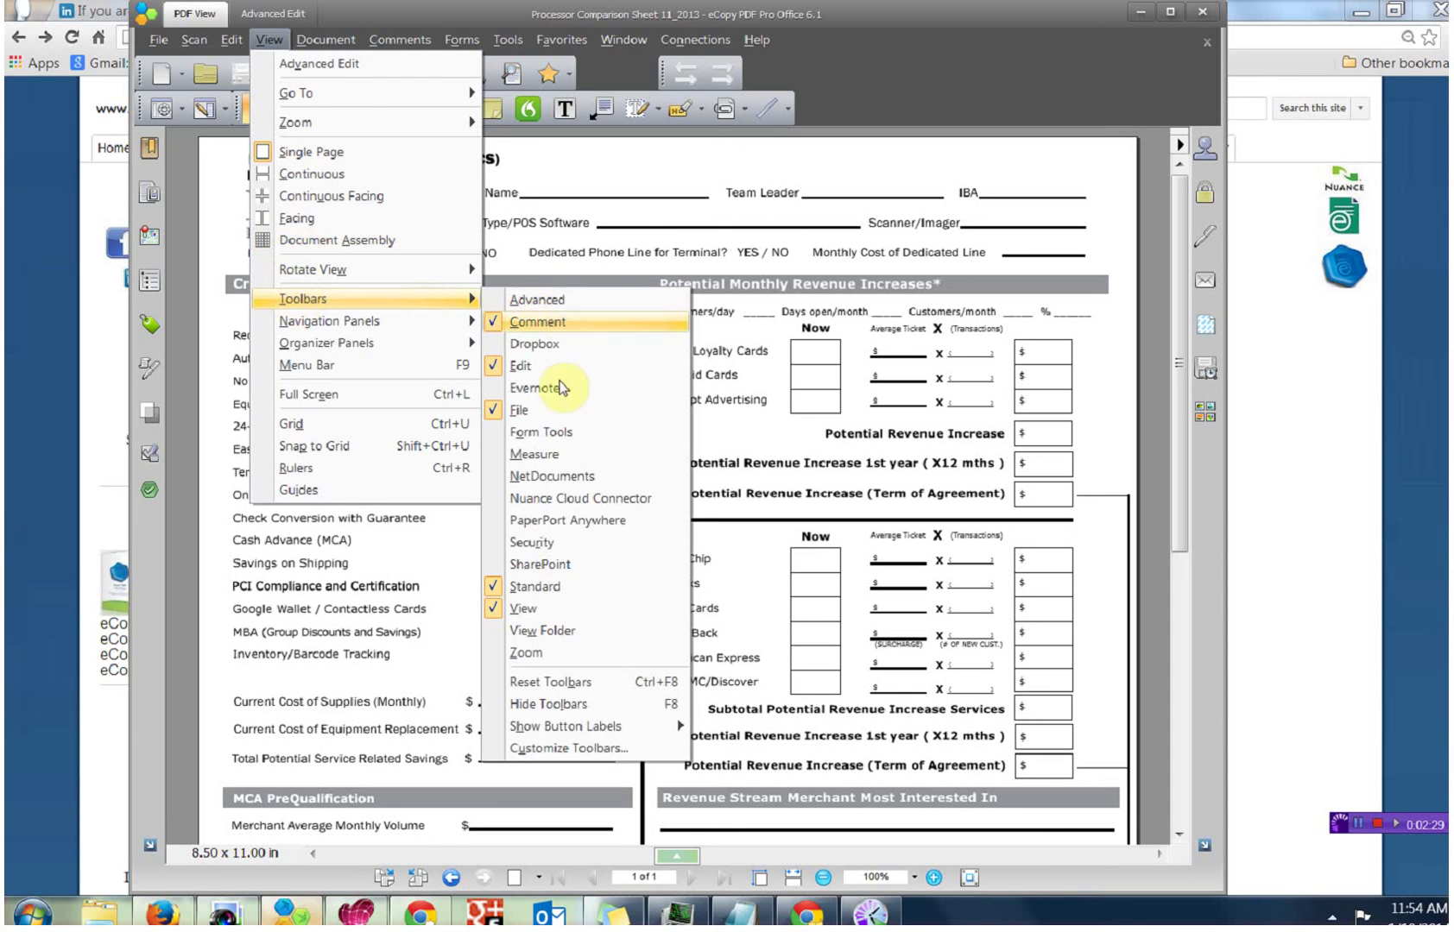
click(494, 608)
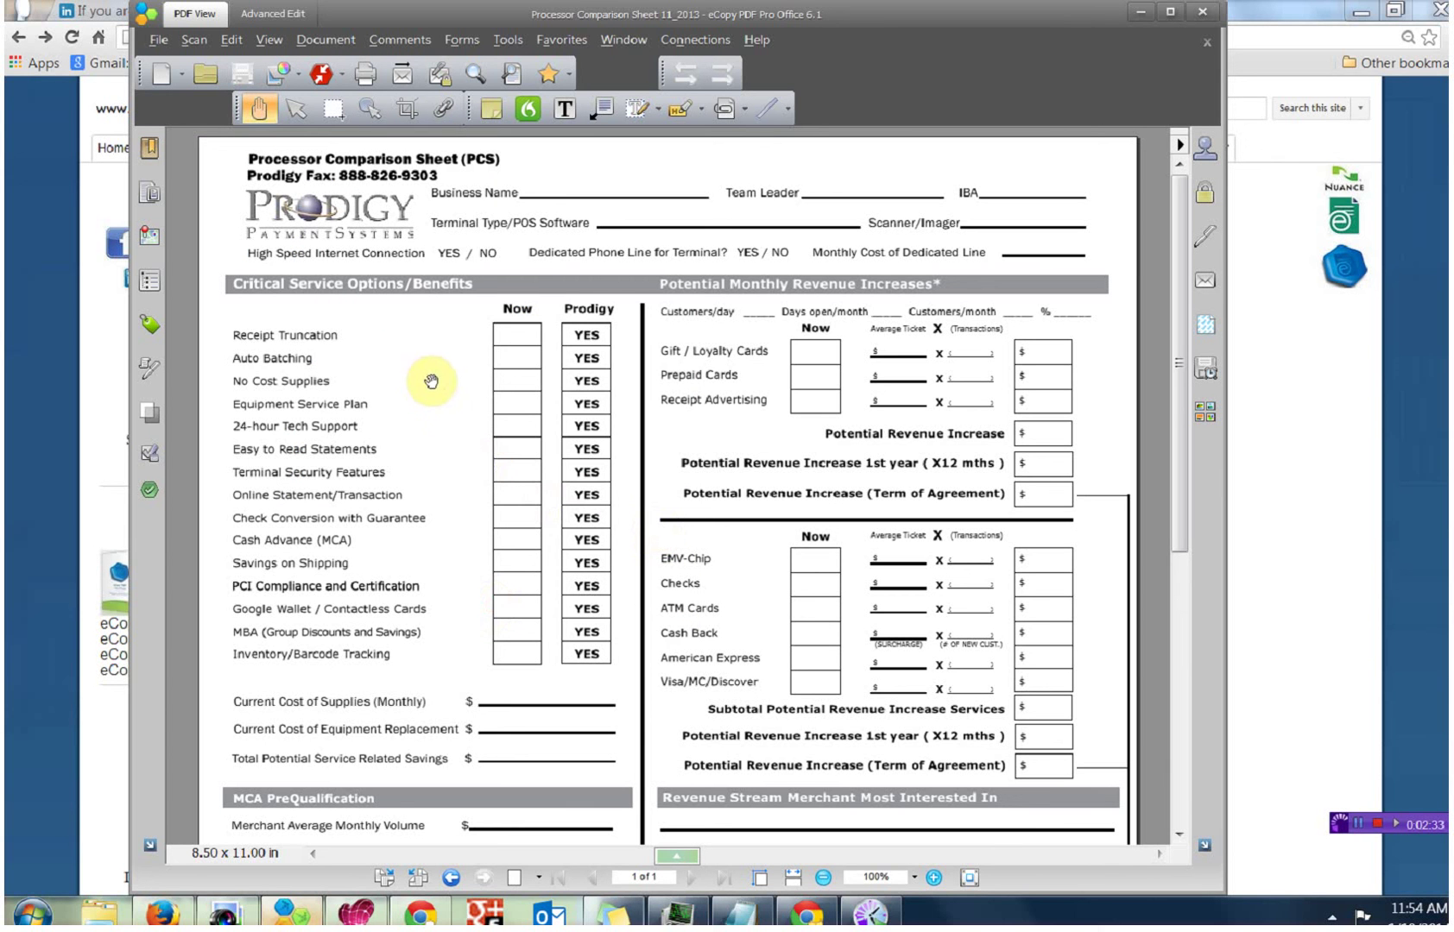
Turn on the Advanced toolbar from the Toolbars list
click(269, 41)
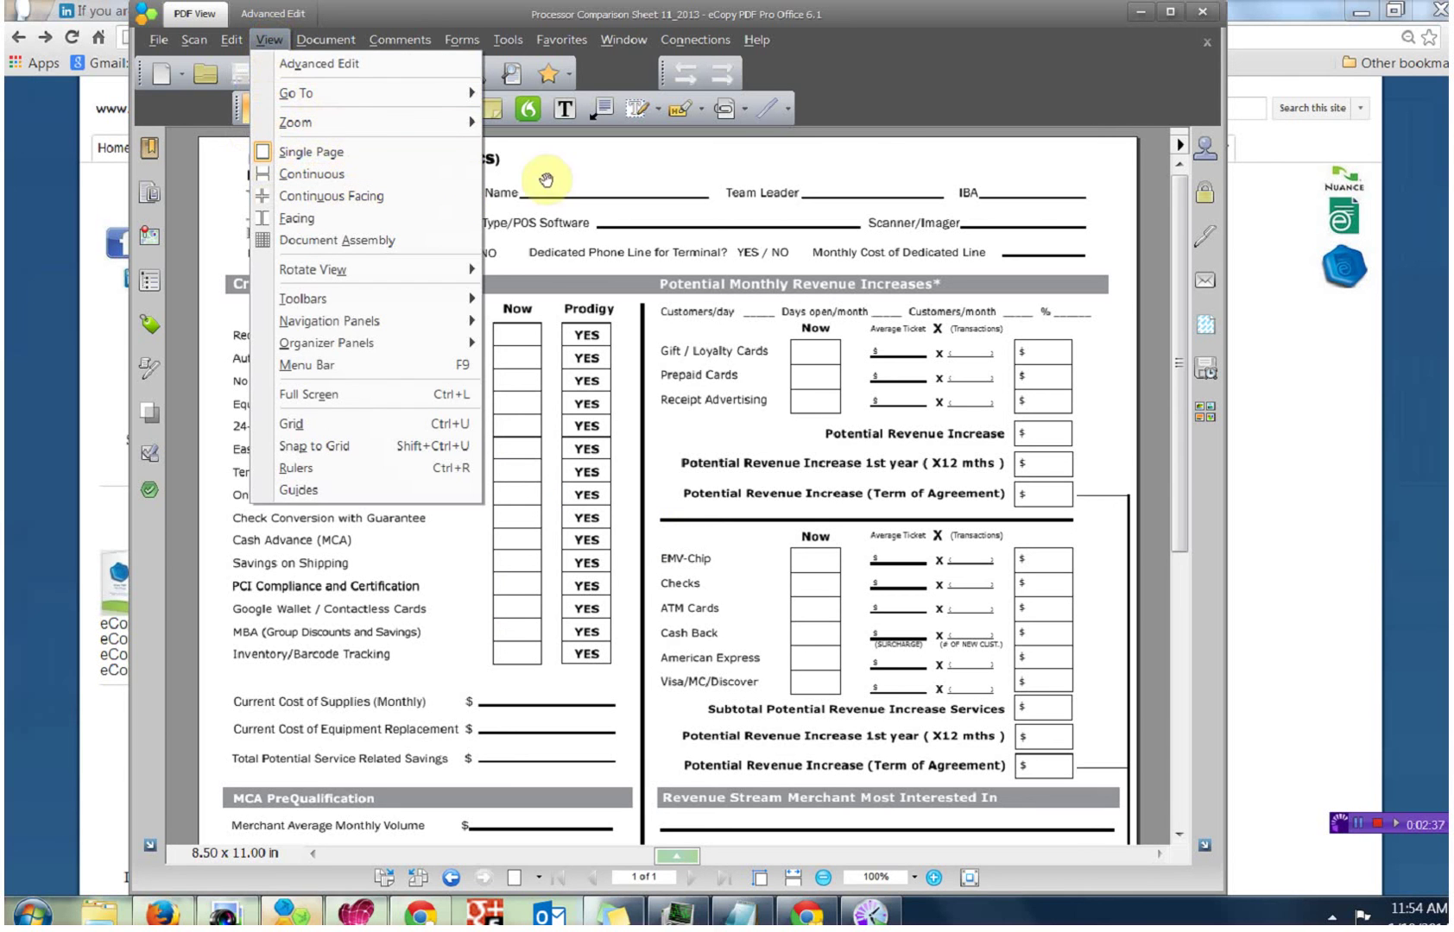
click(938, 89)
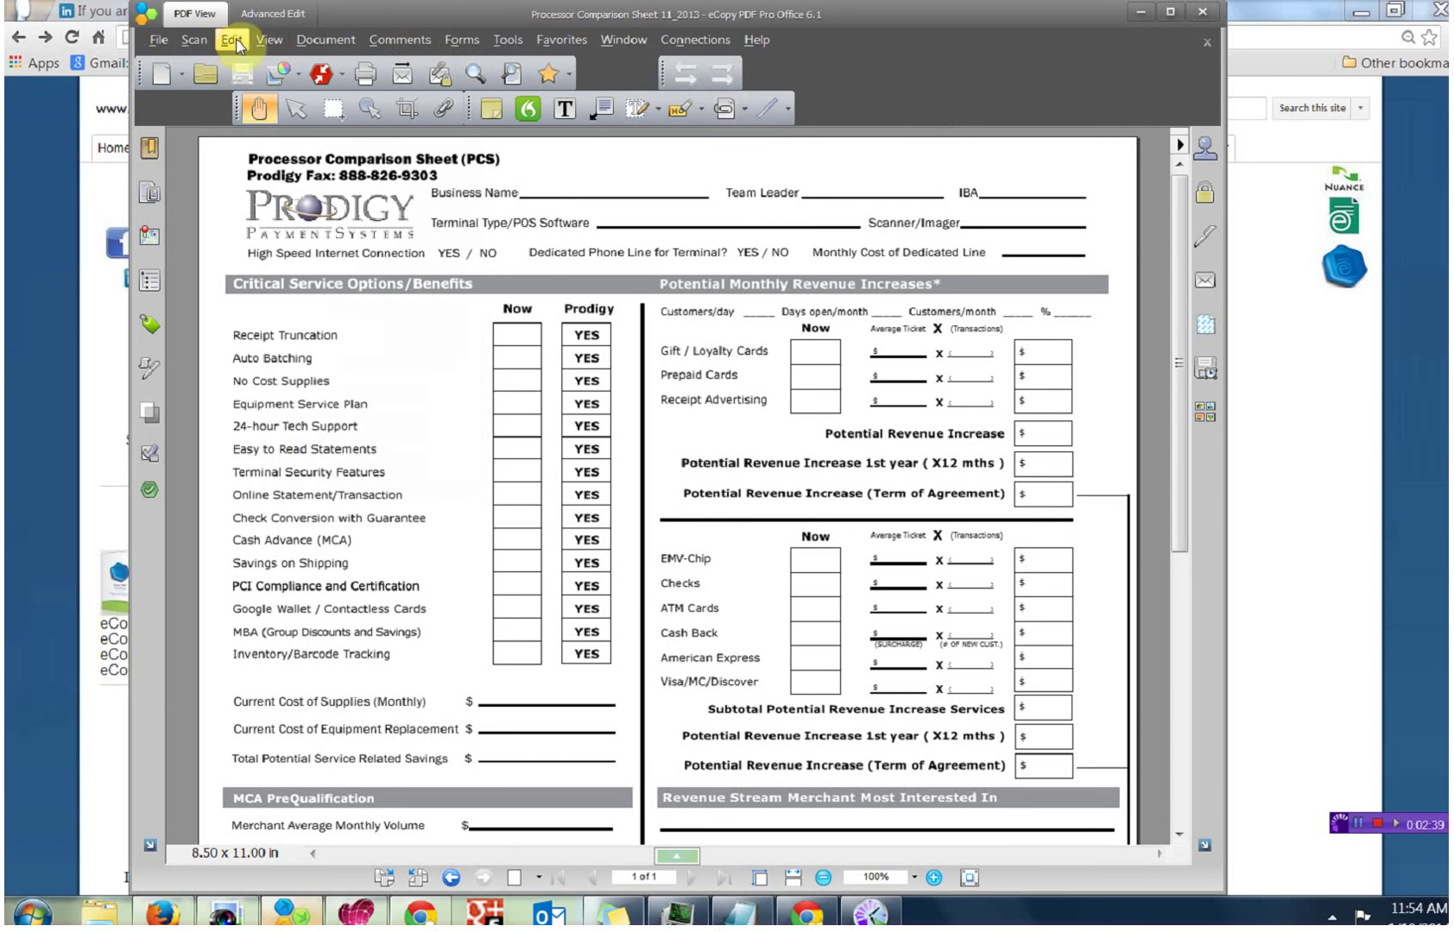
click(268, 41)
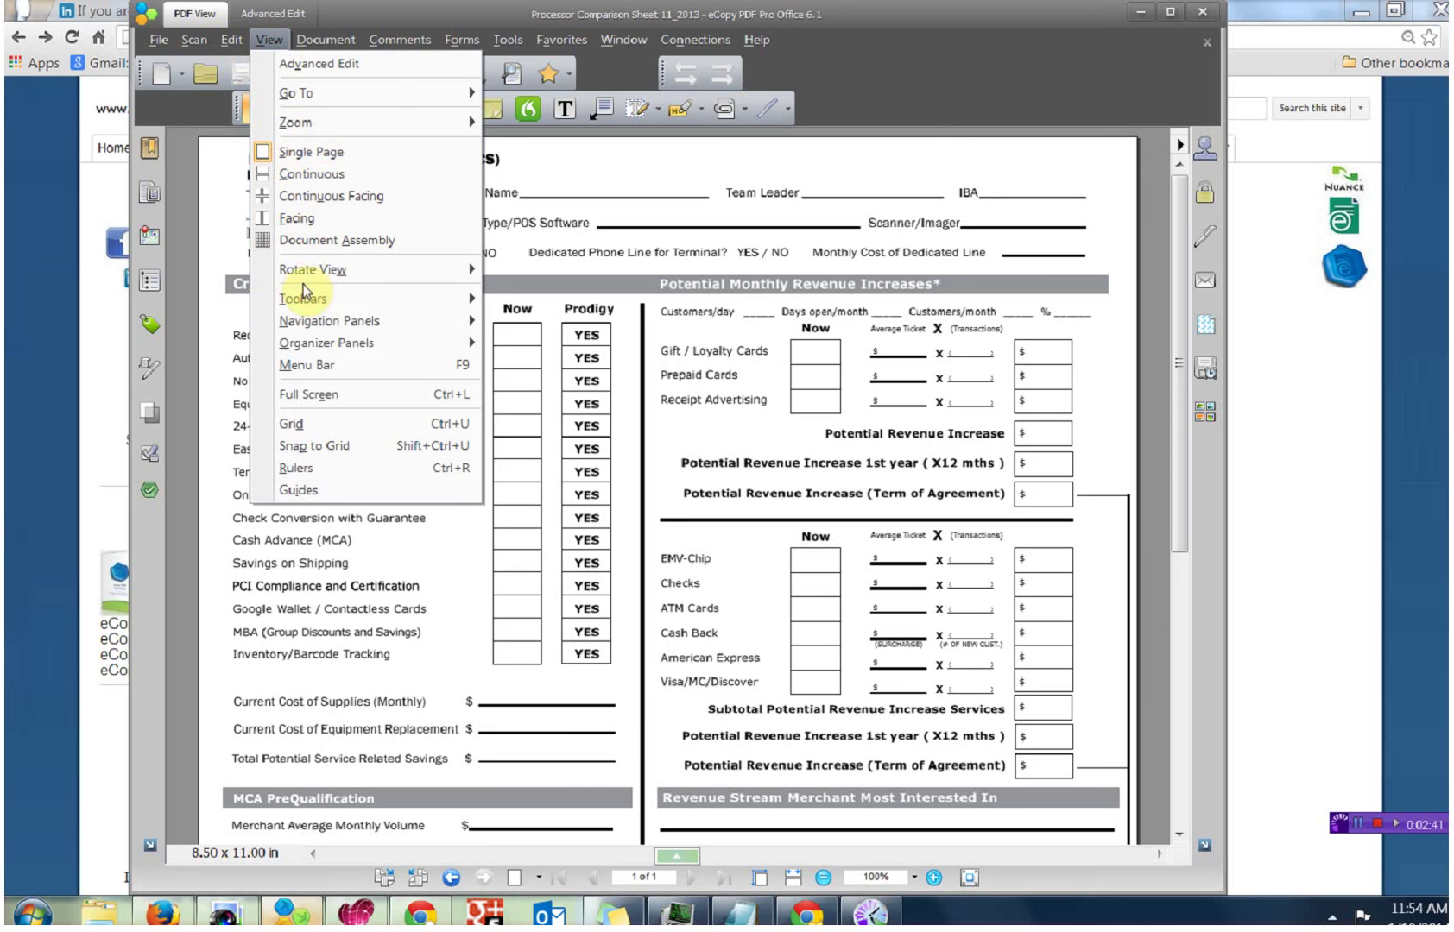
mouse_move(300, 302)
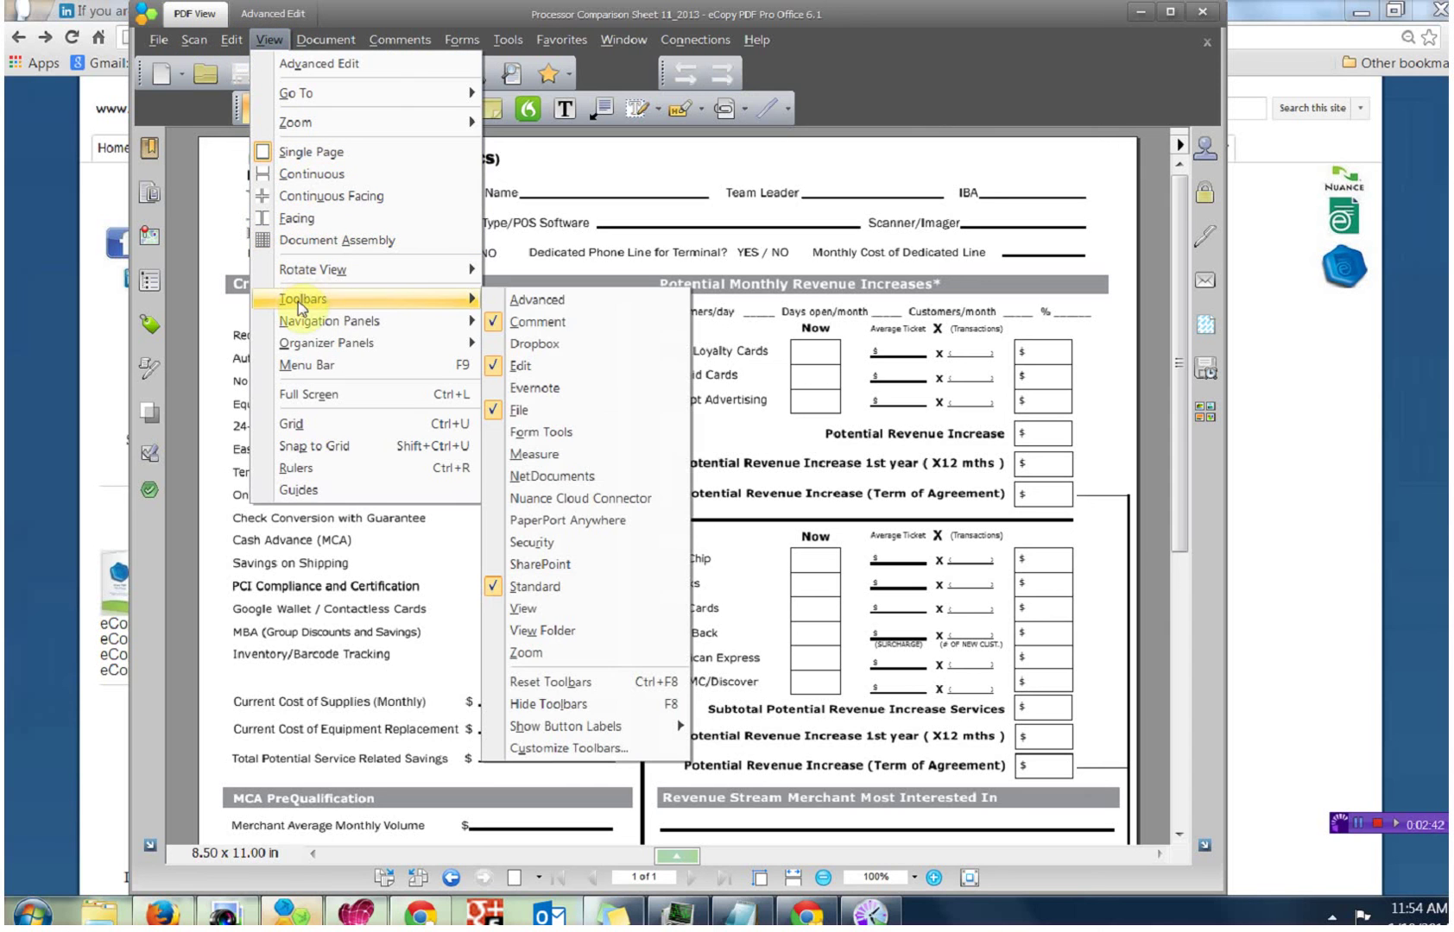
click(551, 302)
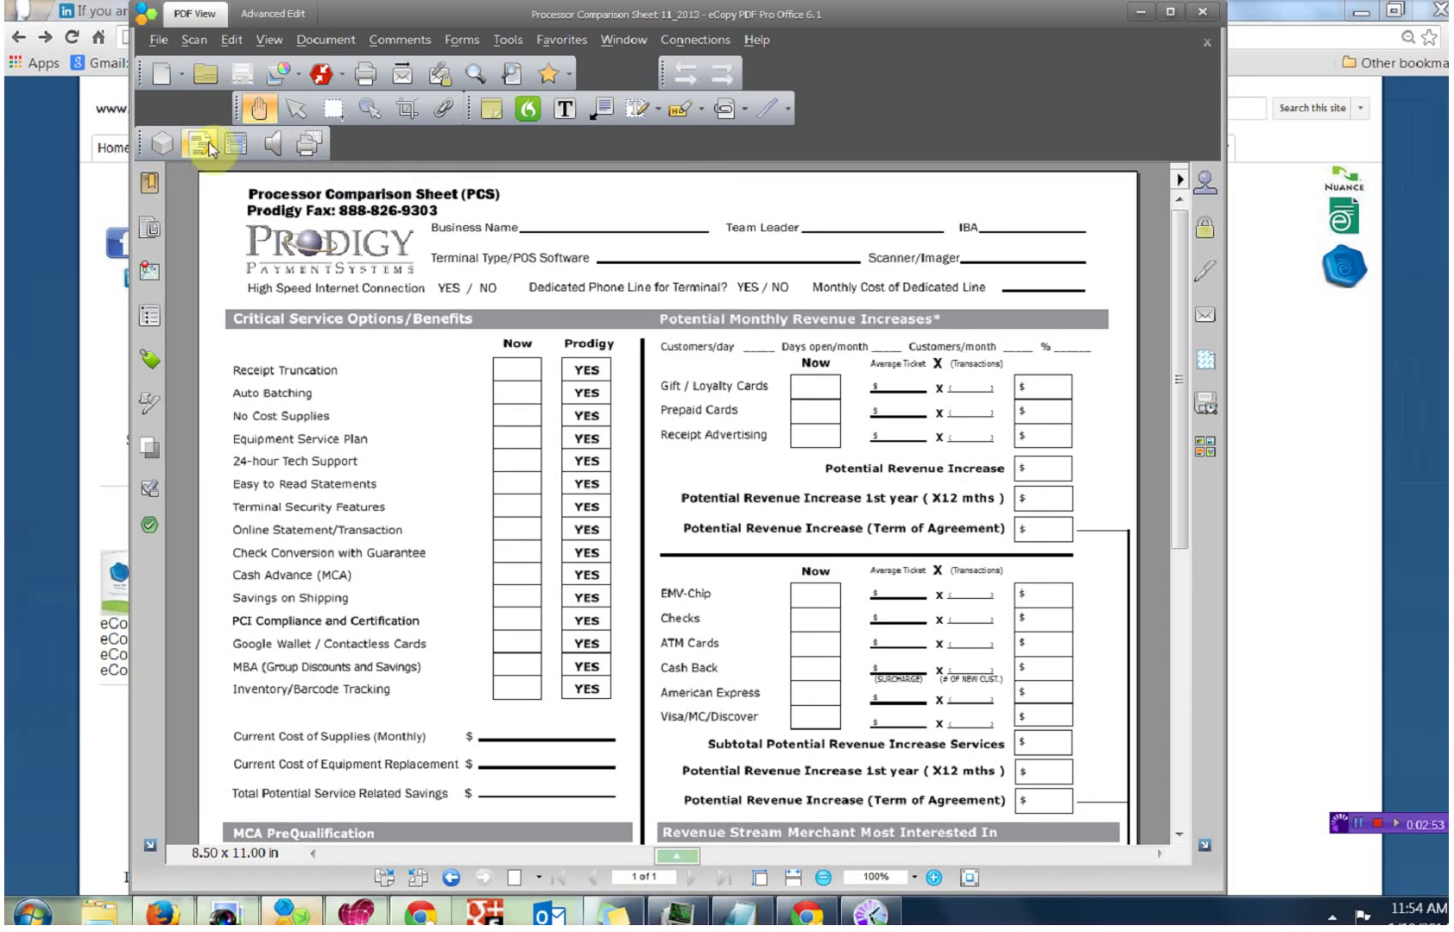
right_click(263, 149)
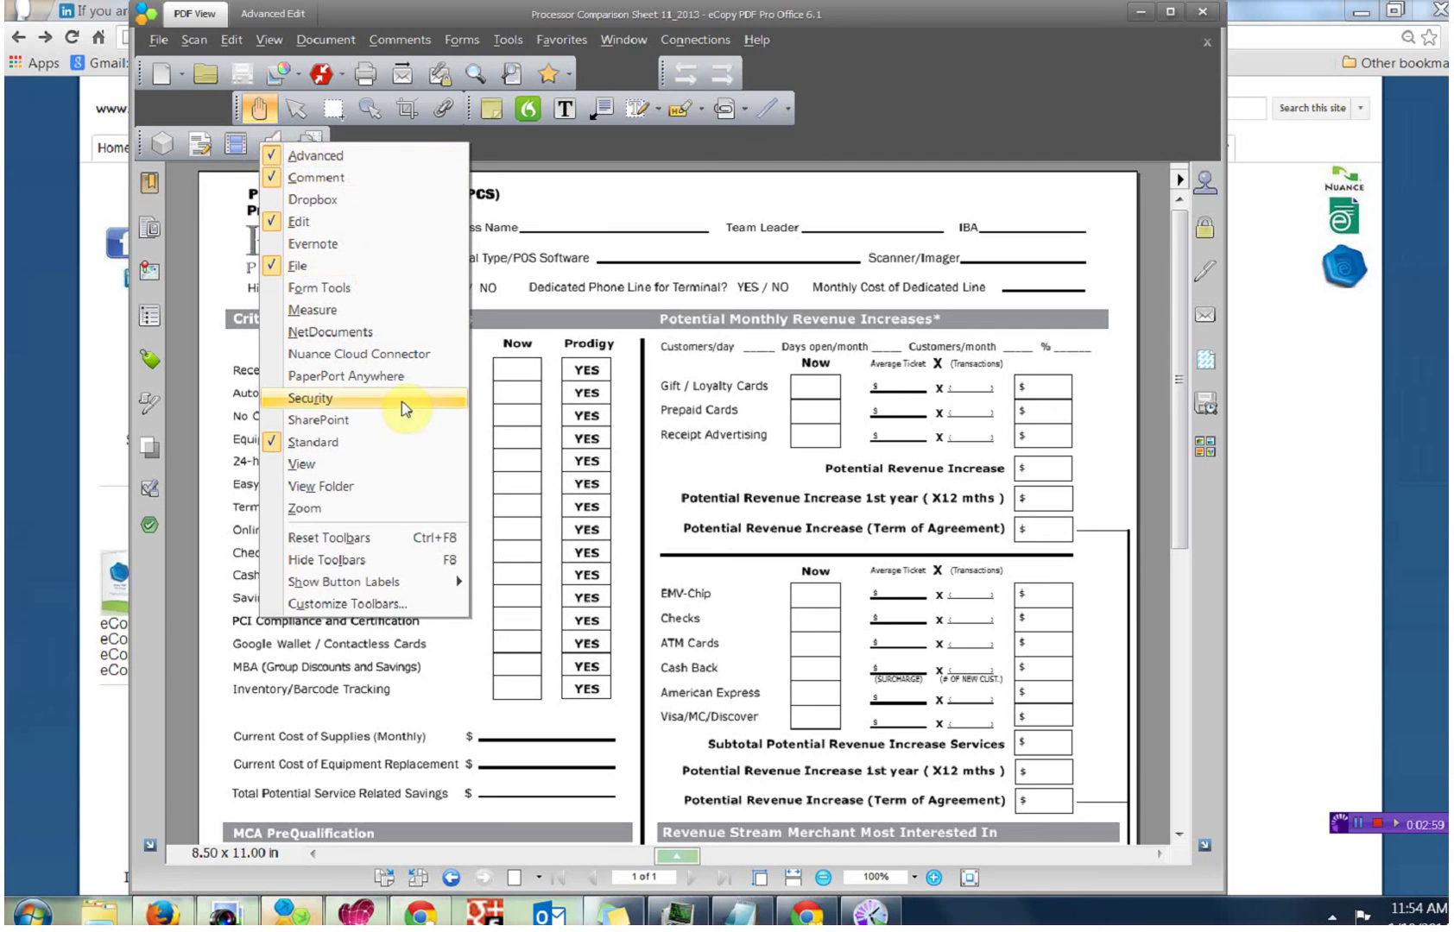
In Customize Toolbars, untick Dragon Notes to drop it from the Comment toolbar
click(311, 605)
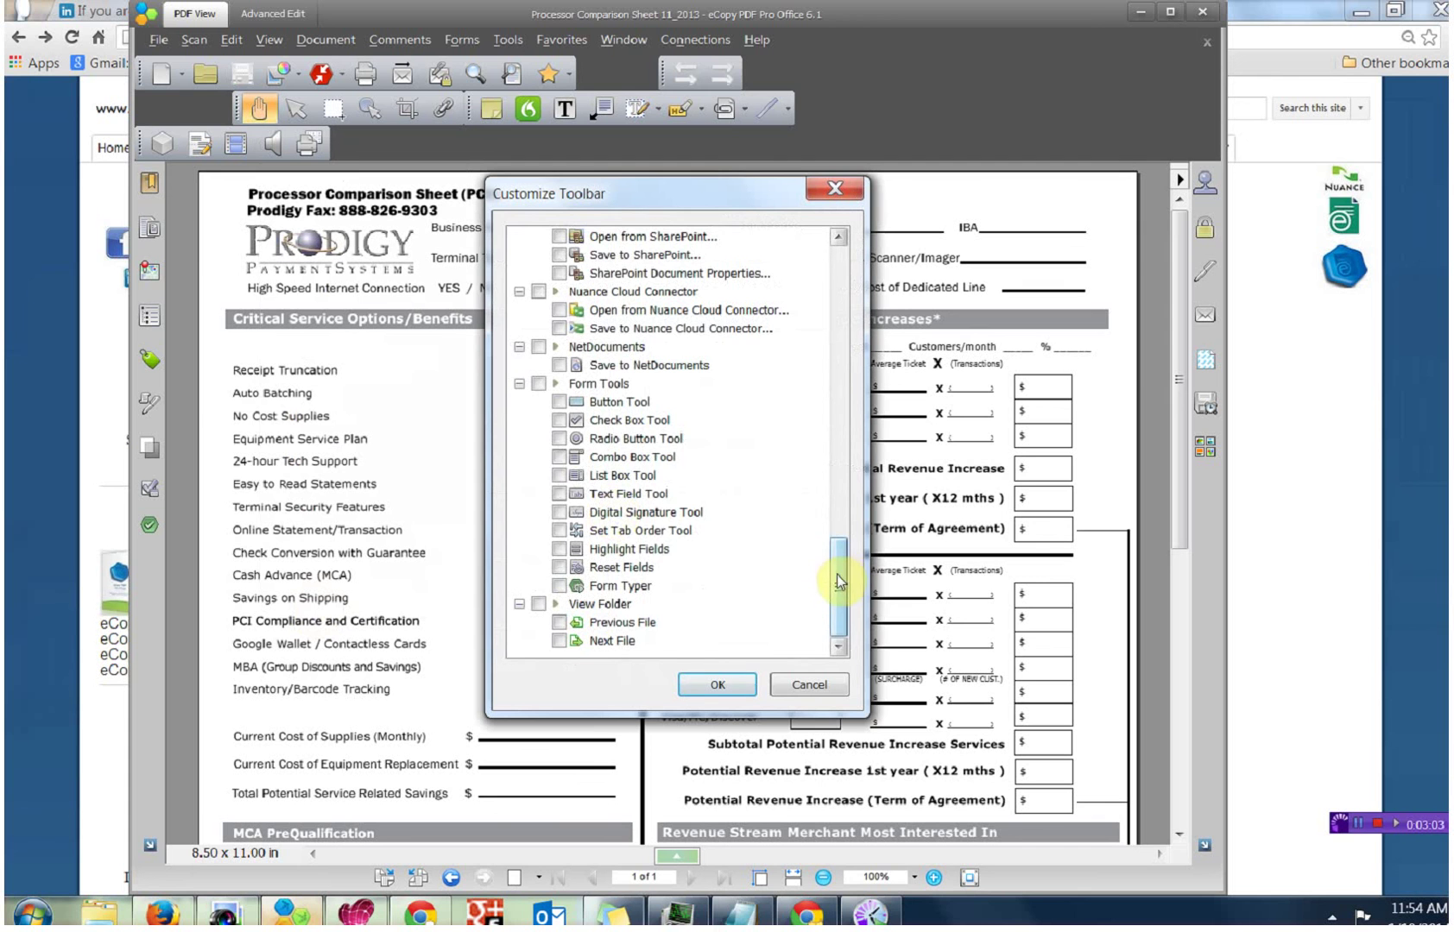
drag(837, 578, 826, 454)
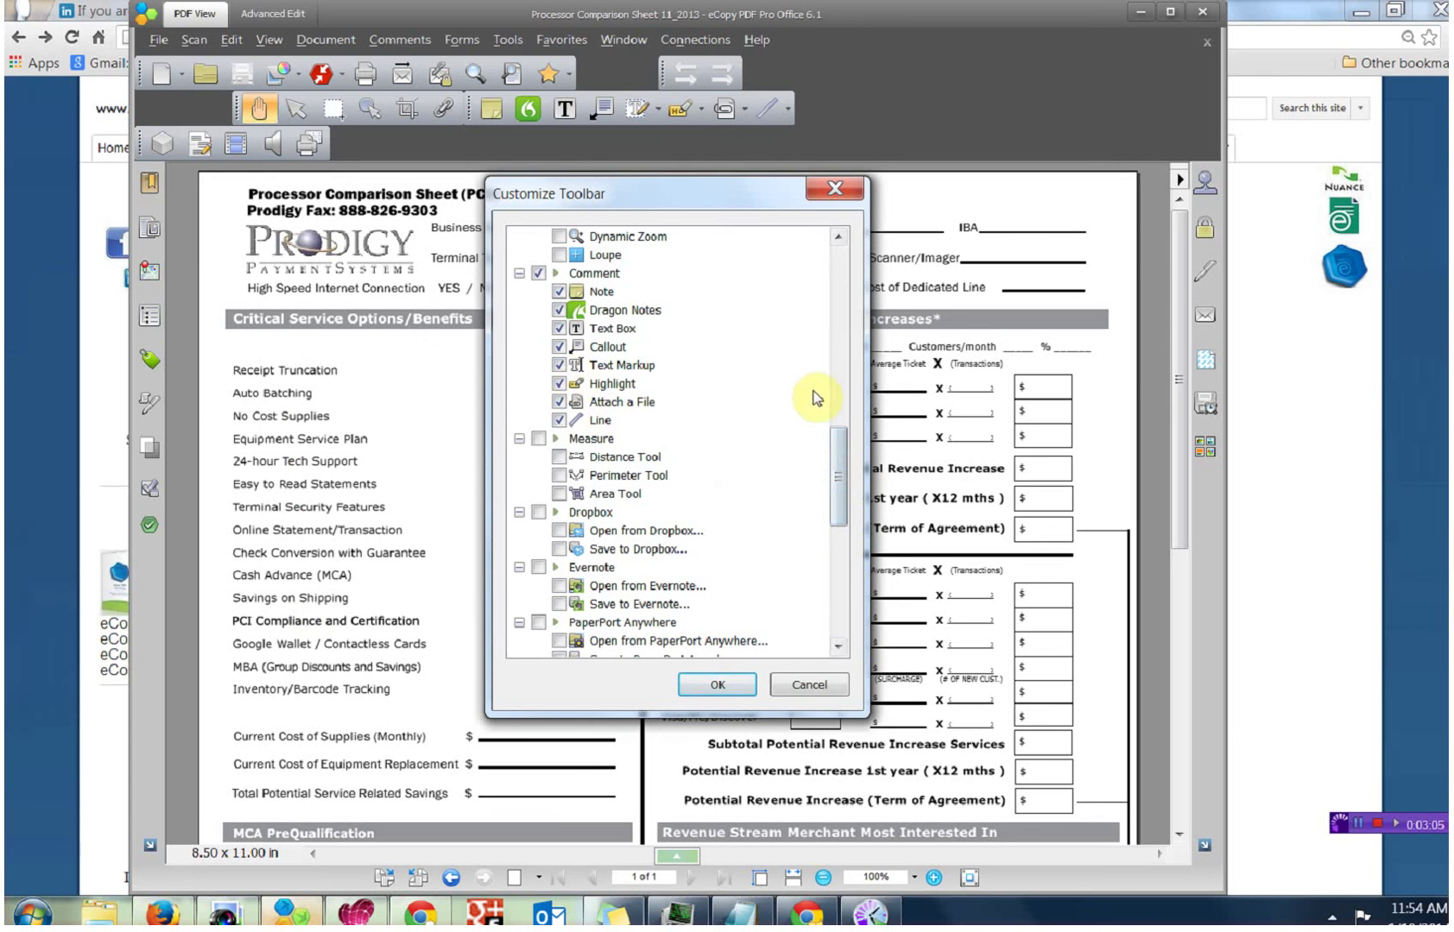
click(563, 310)
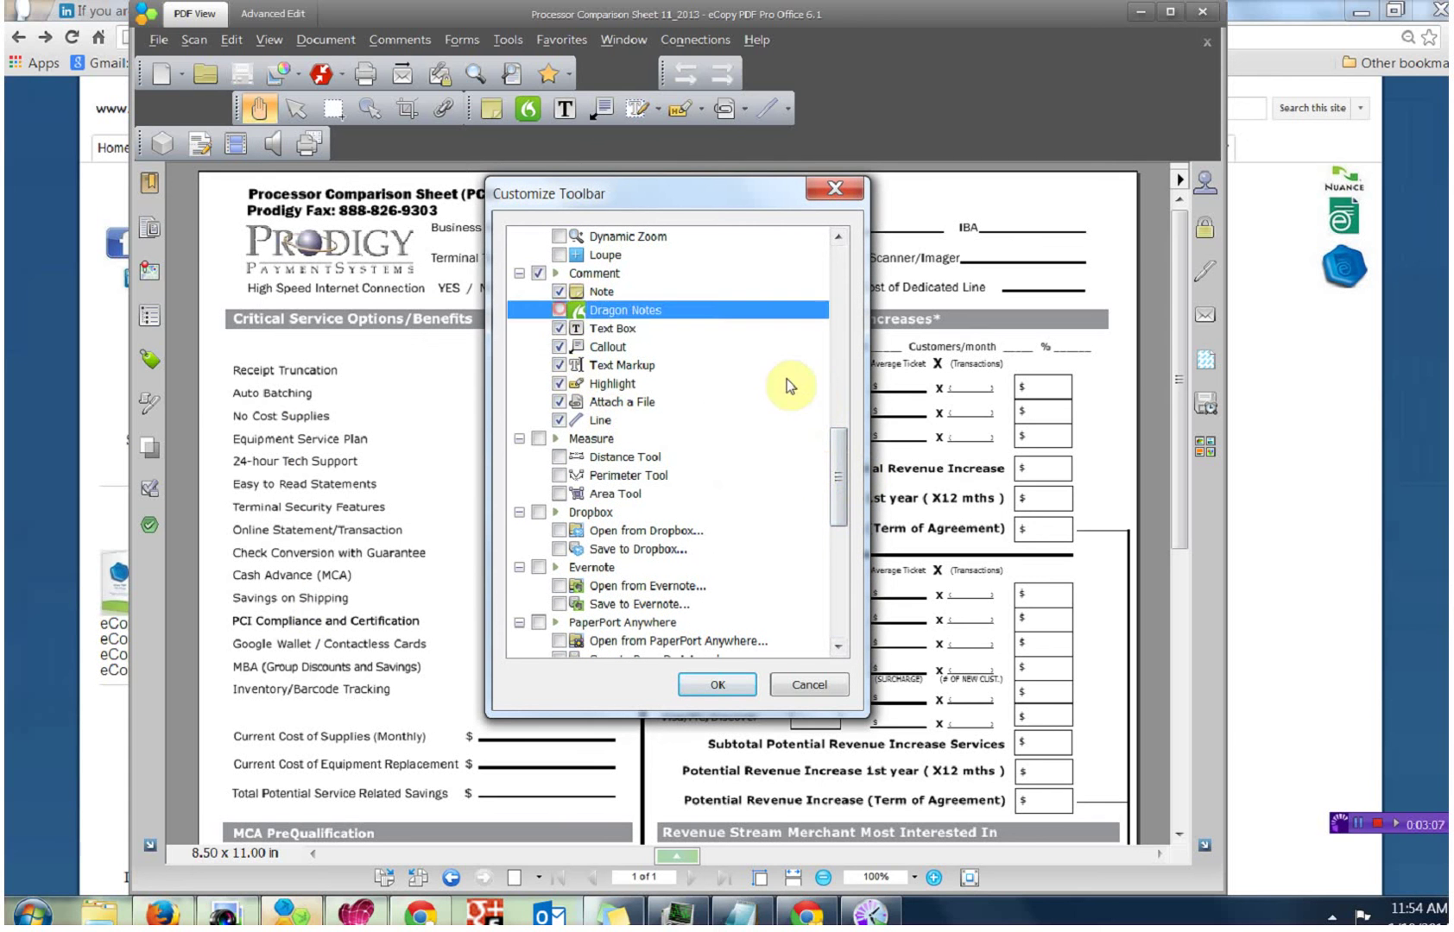
Untick 3D Tool, Movie Tool, Sound Tool and Imposition for the Advanced toolbar, then apply
drag(838, 480, 844, 434)
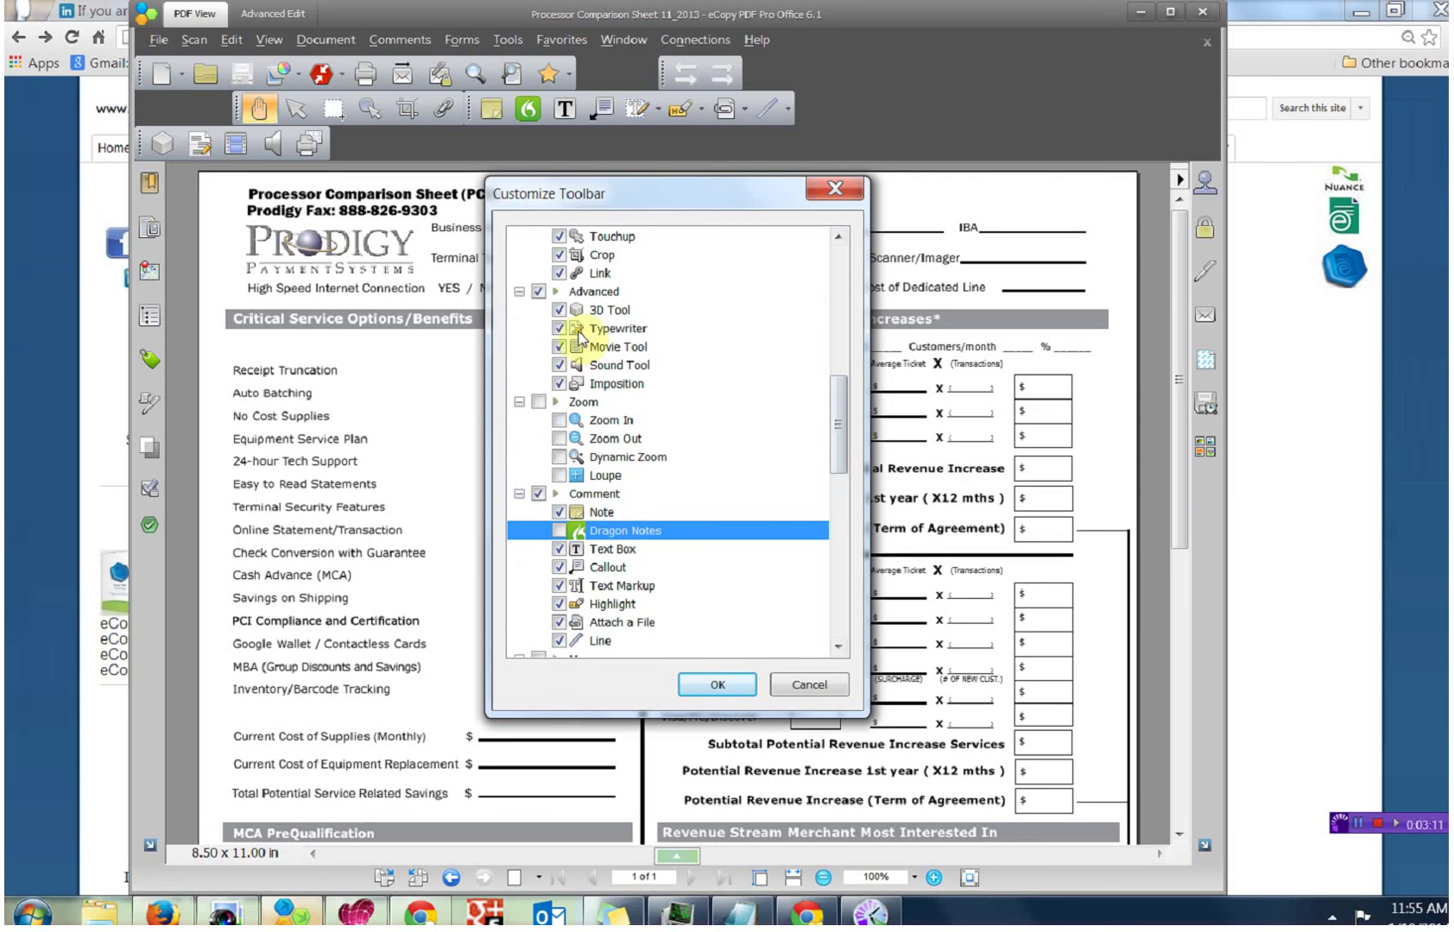
click(561, 311)
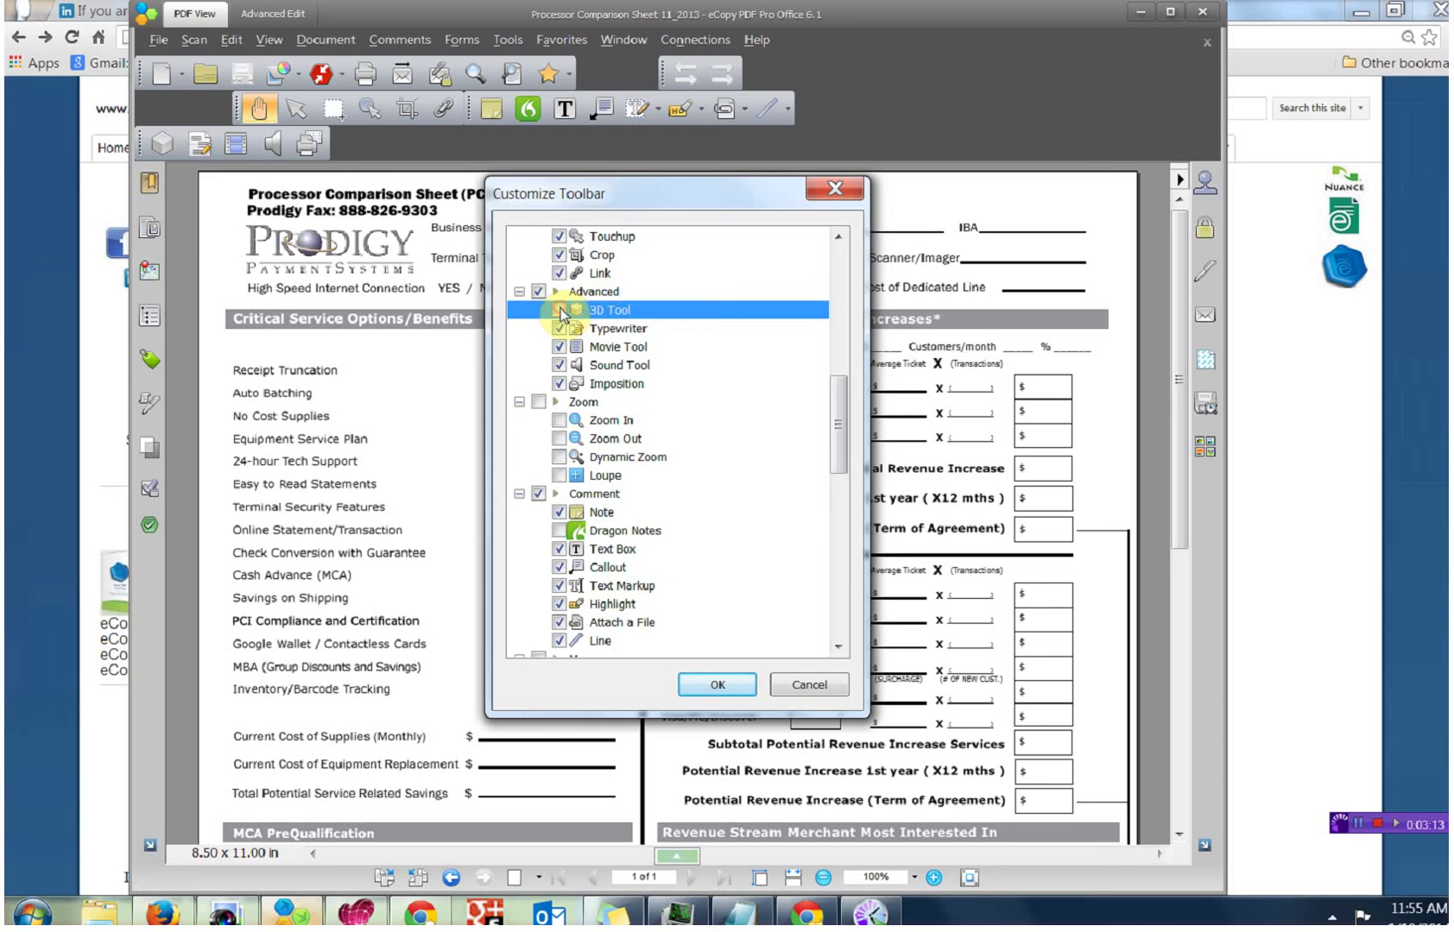
click(562, 349)
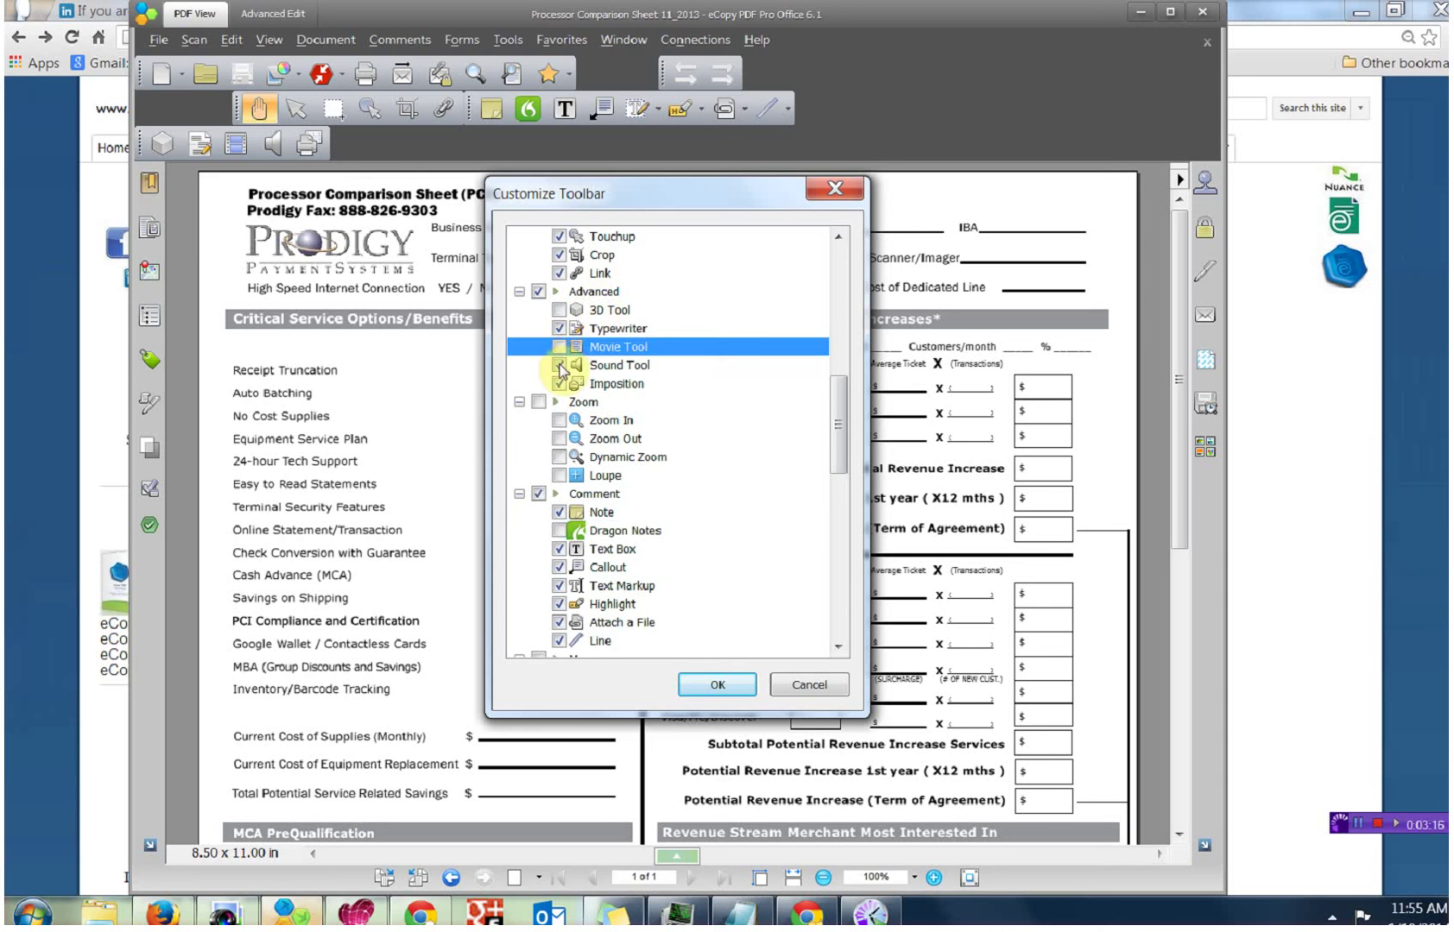
click(559, 365)
click(559, 384)
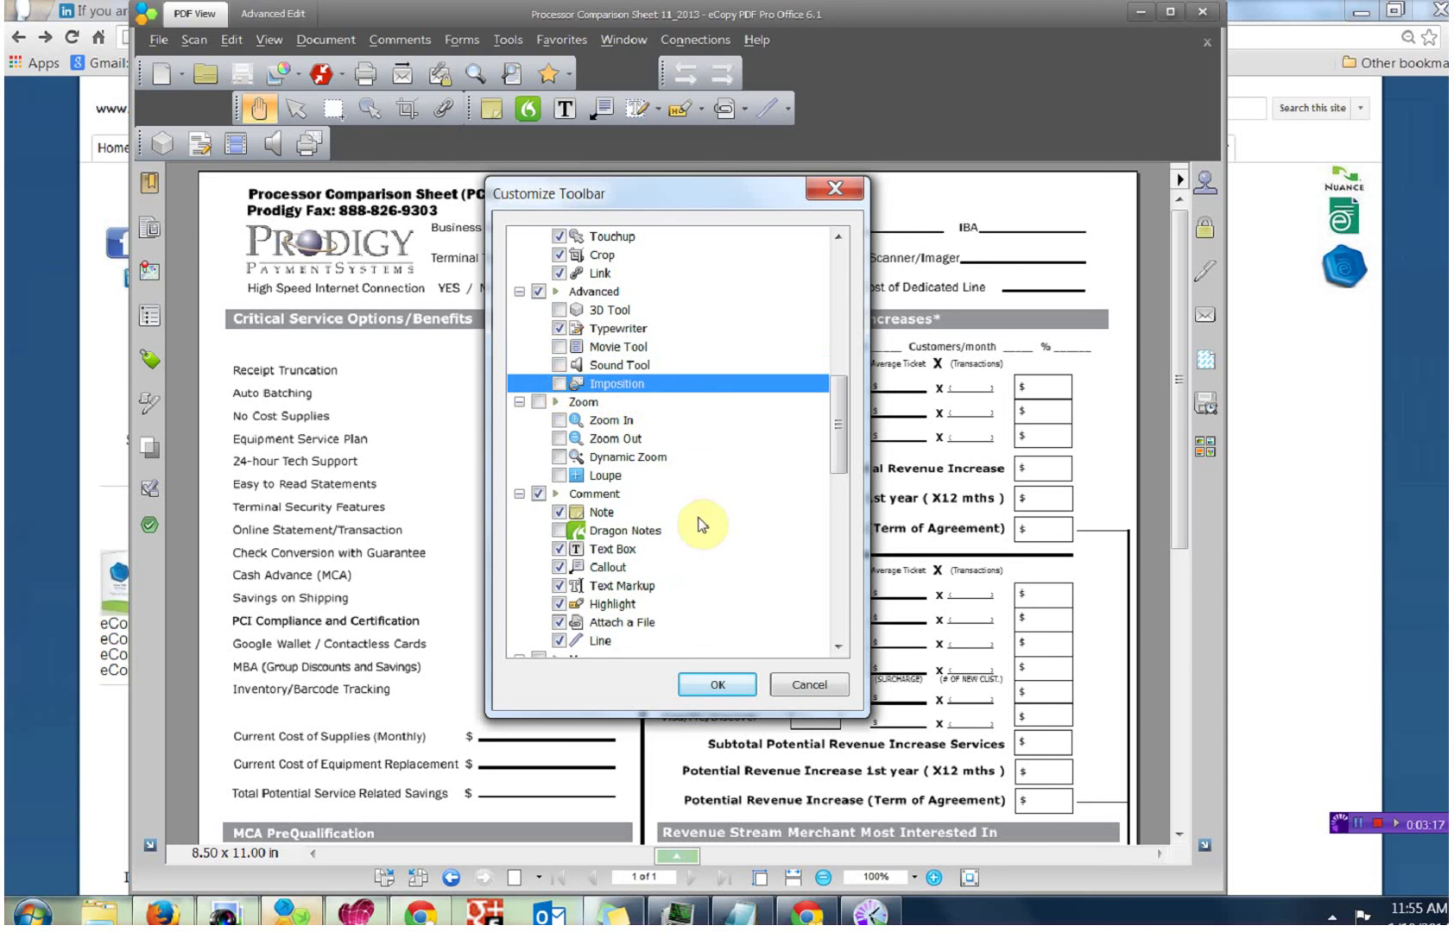
click(715, 687)
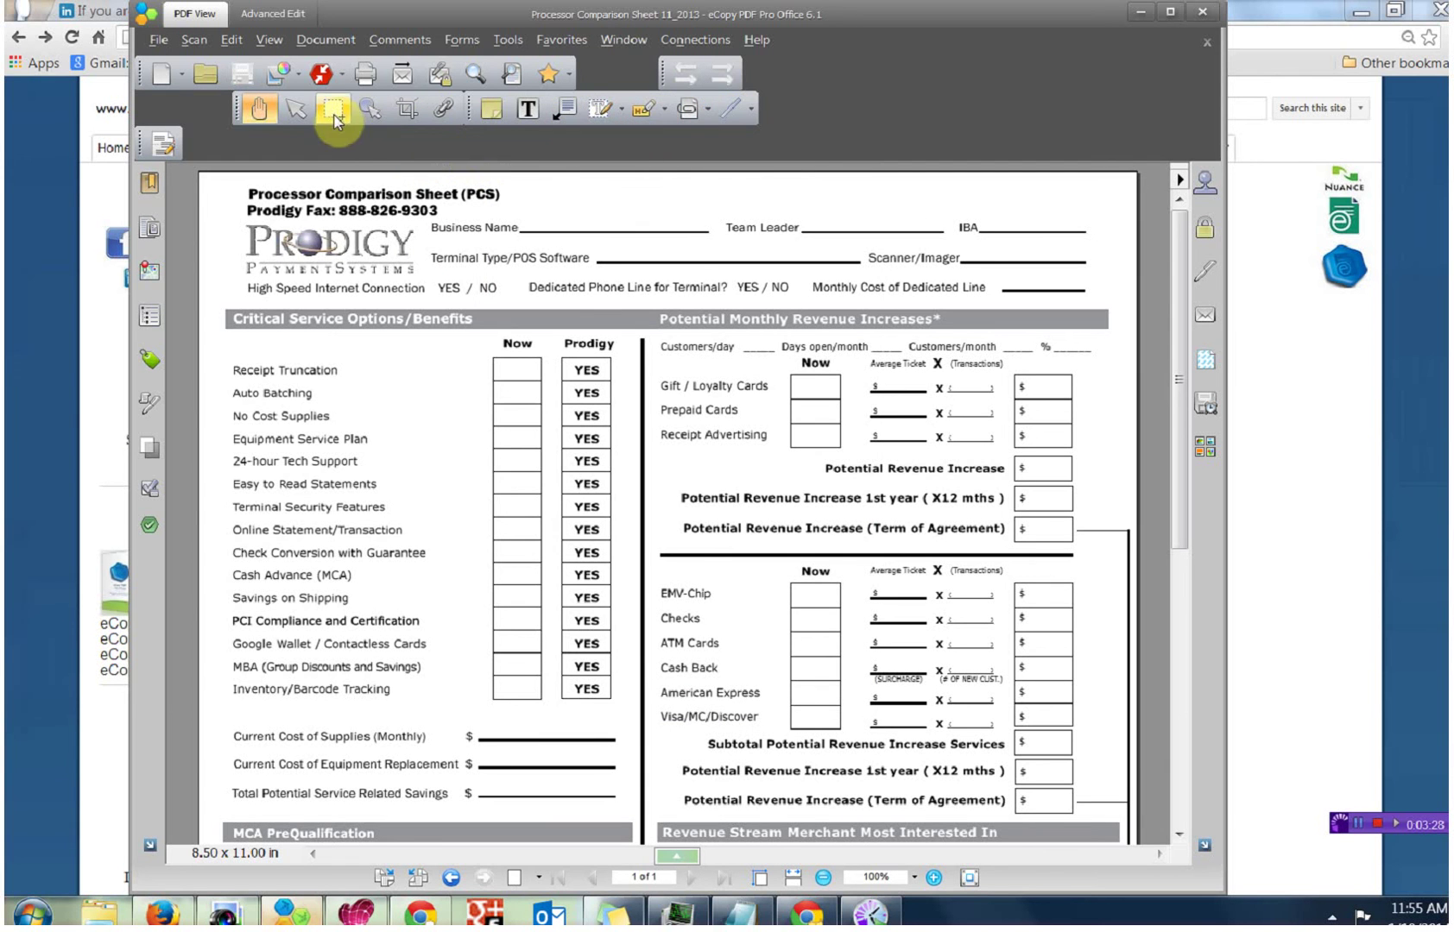
Set Show Button Labels to All Labels so every toolbar button displays its text
click(268, 40)
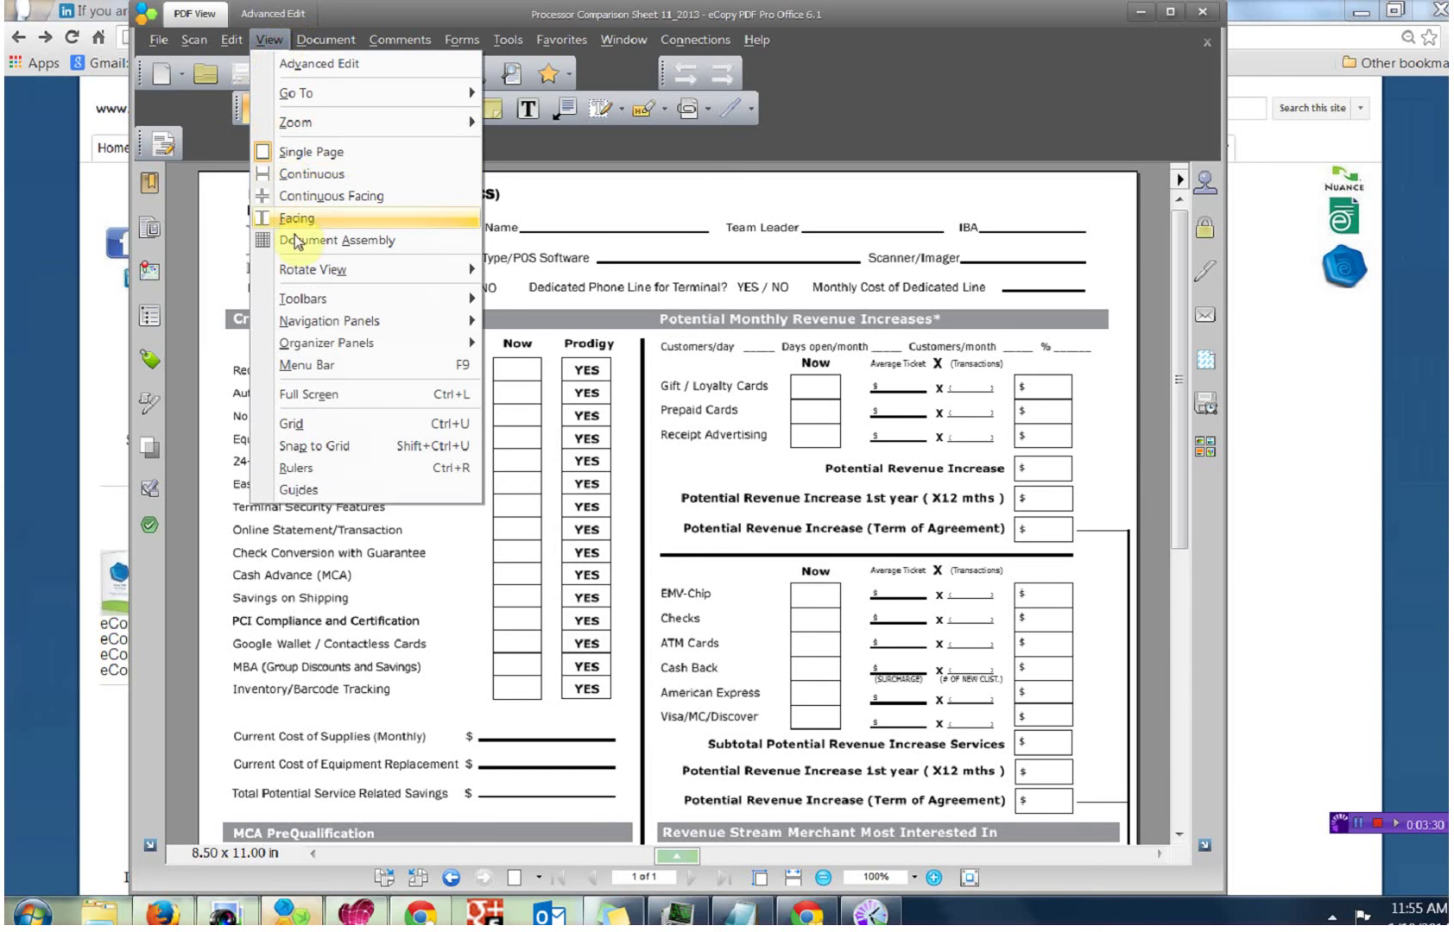
mouse_move(293, 299)
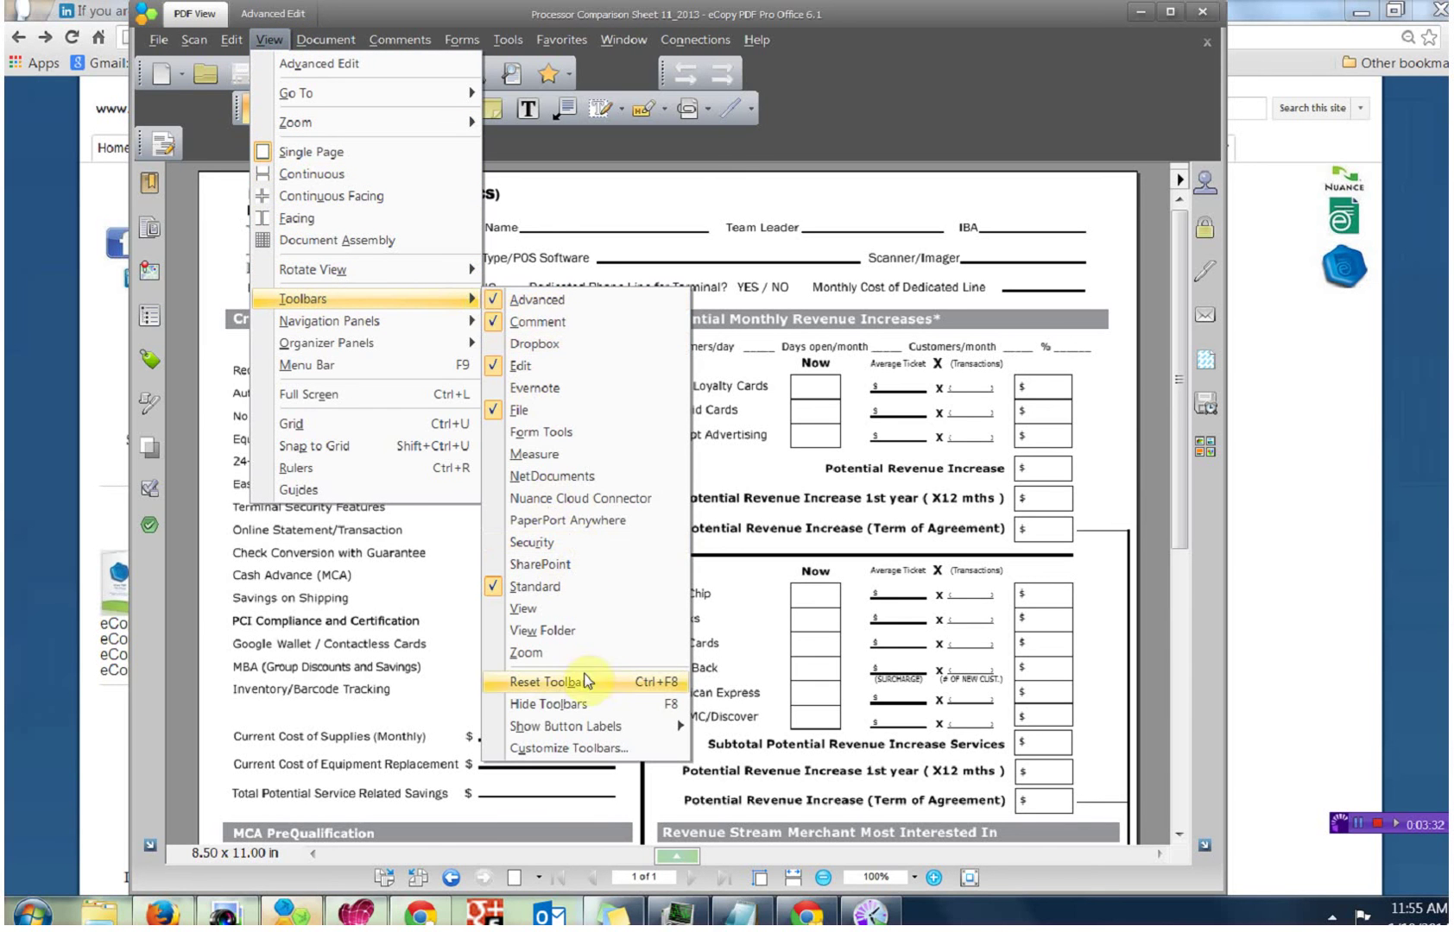
mouse_move(621, 728)
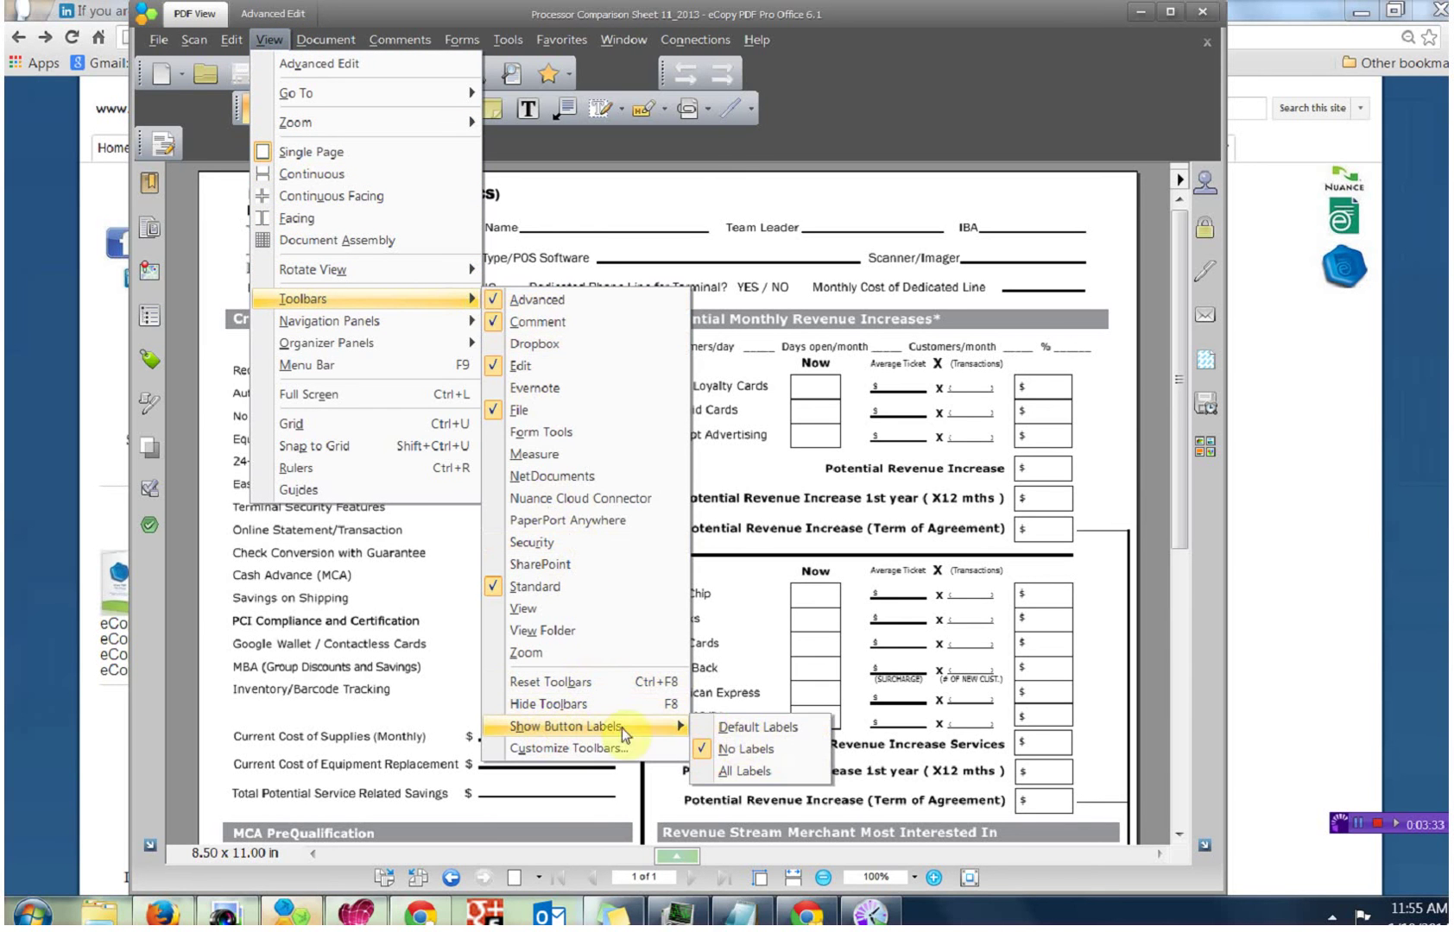
click(706, 775)
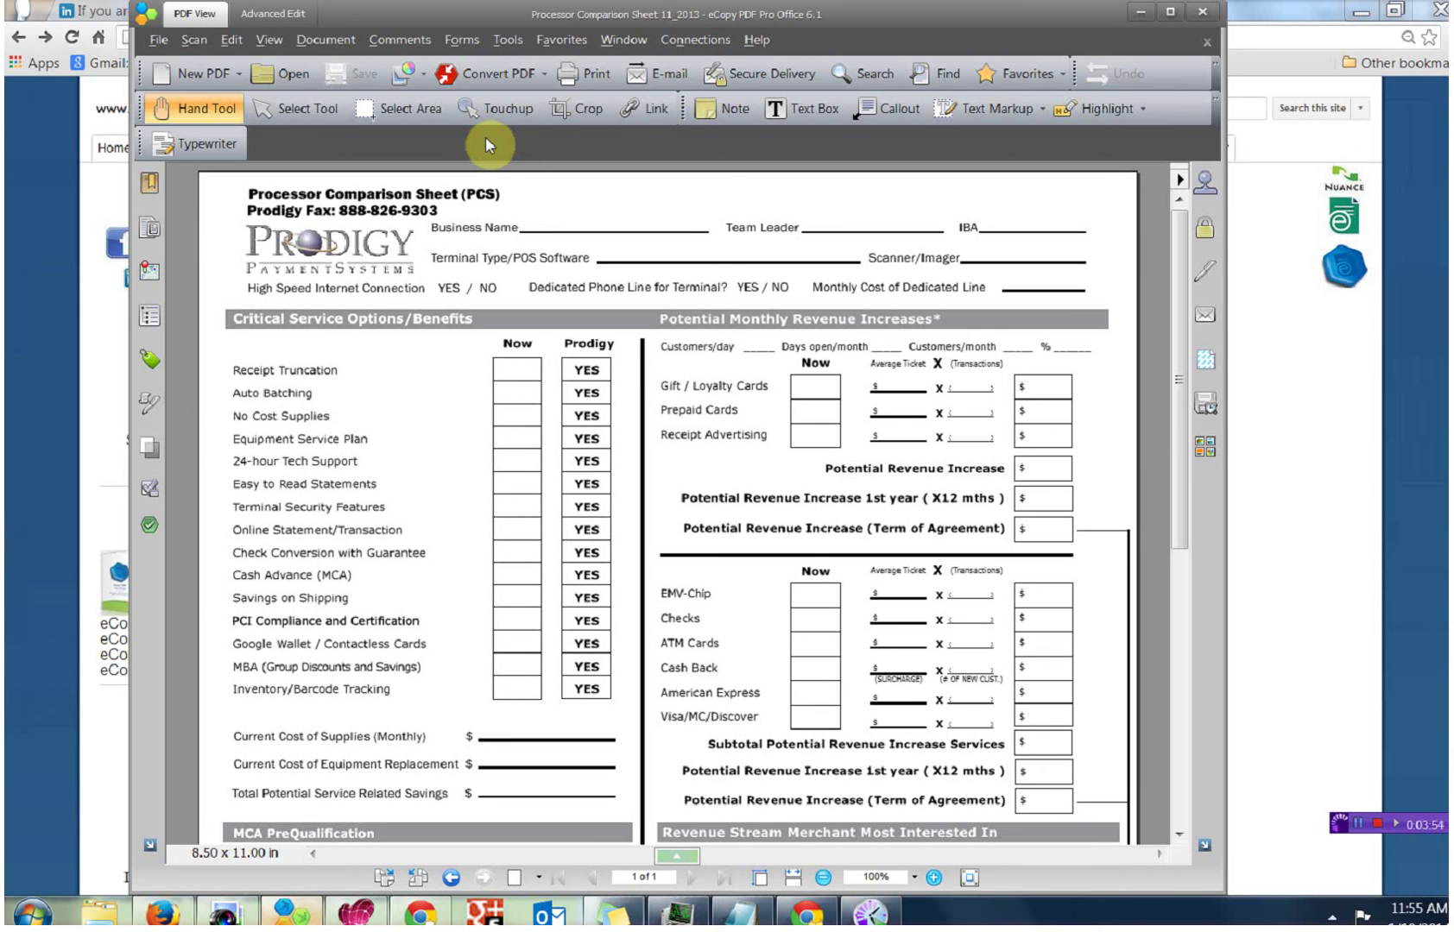
click(266, 39)
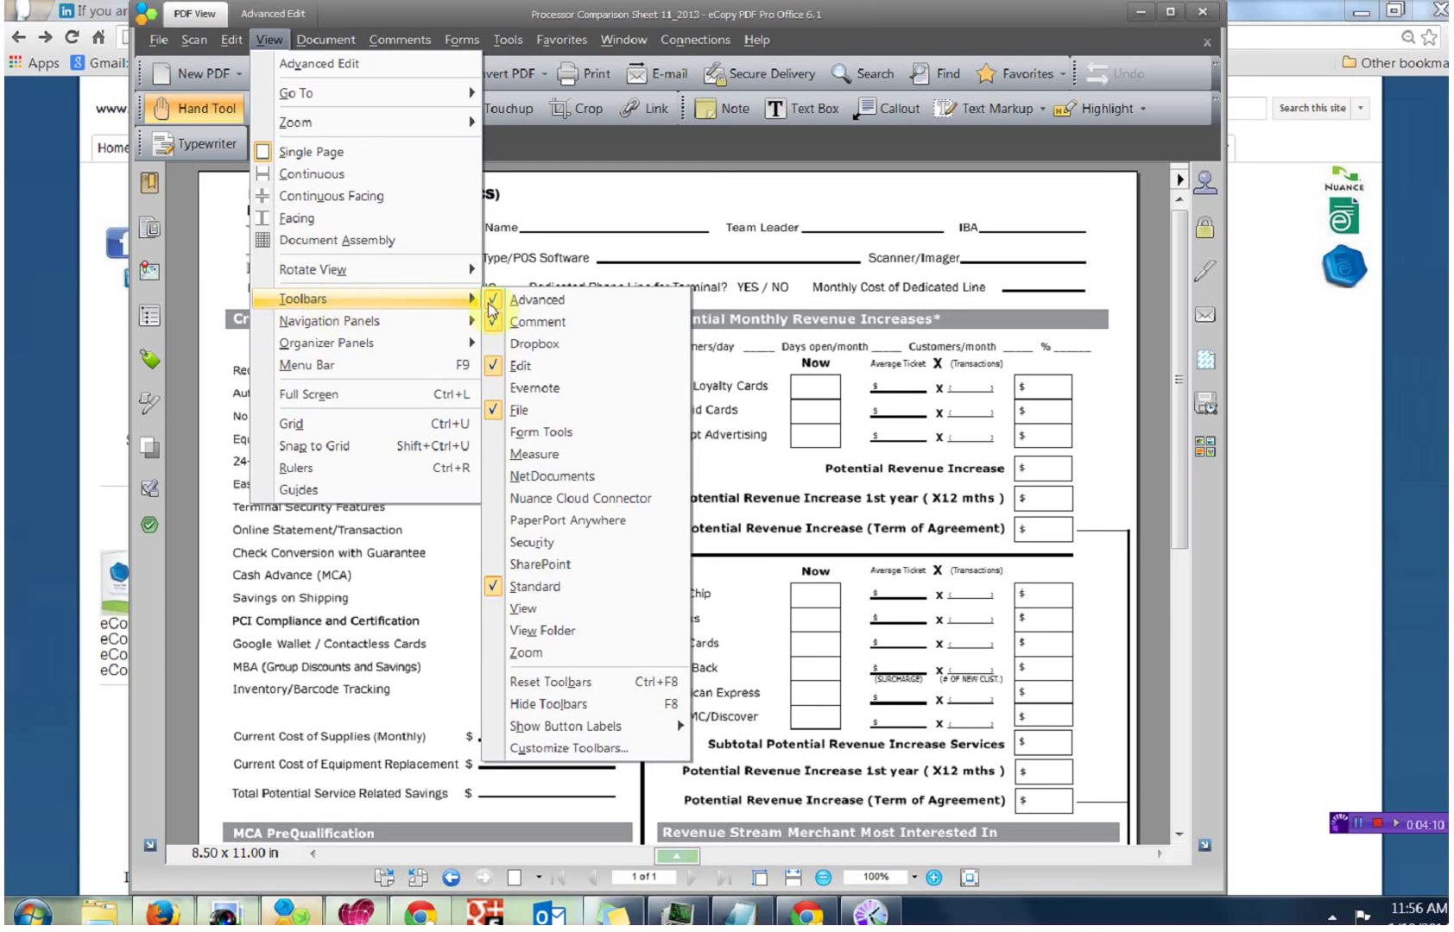
mouse_move(544, 731)
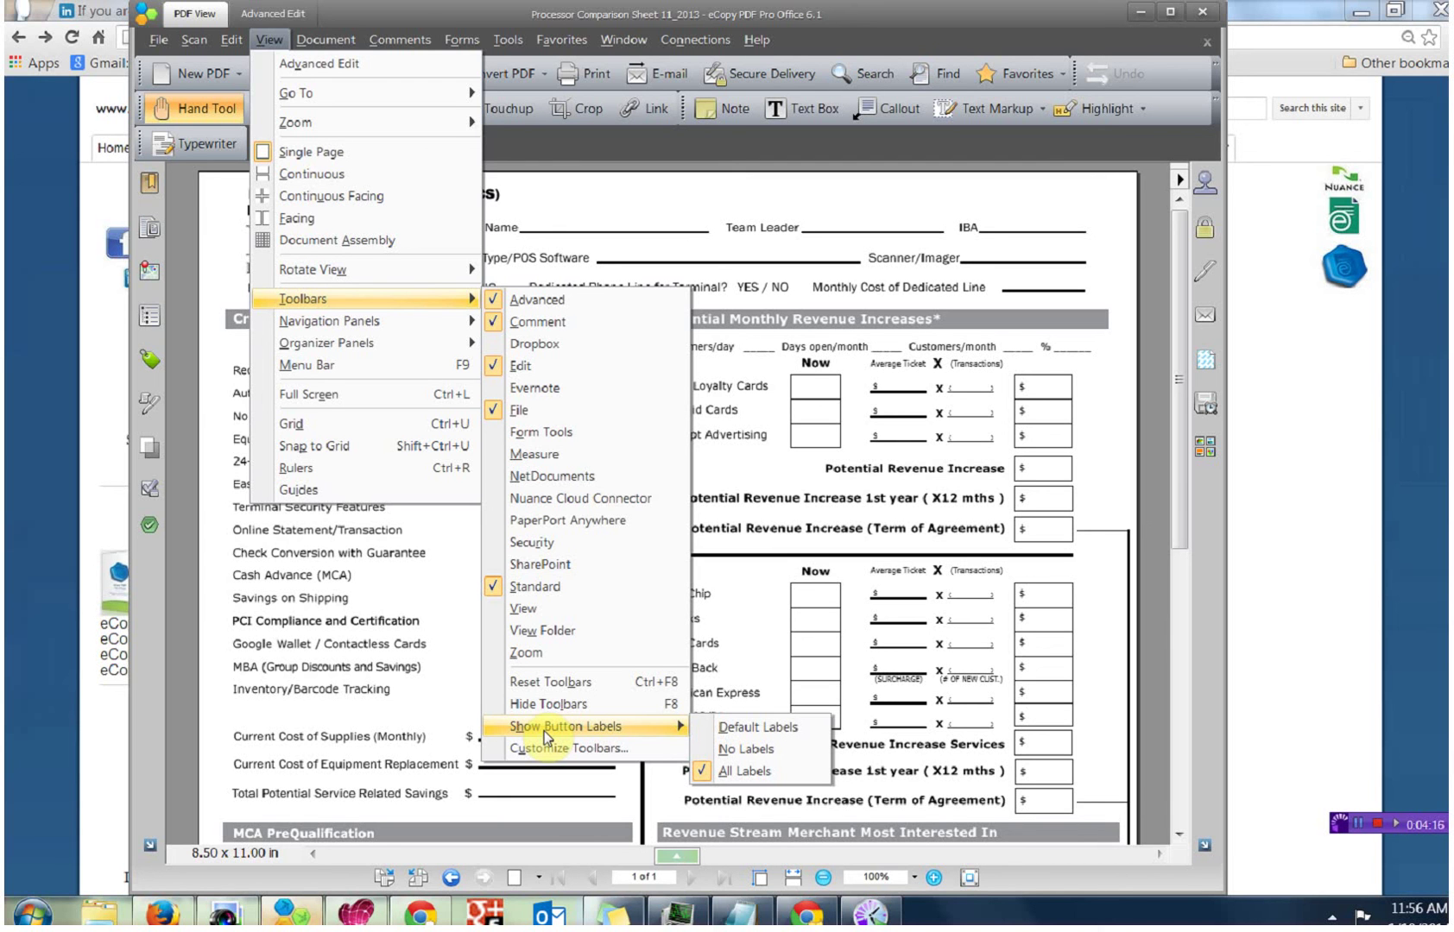
click(634, 145)
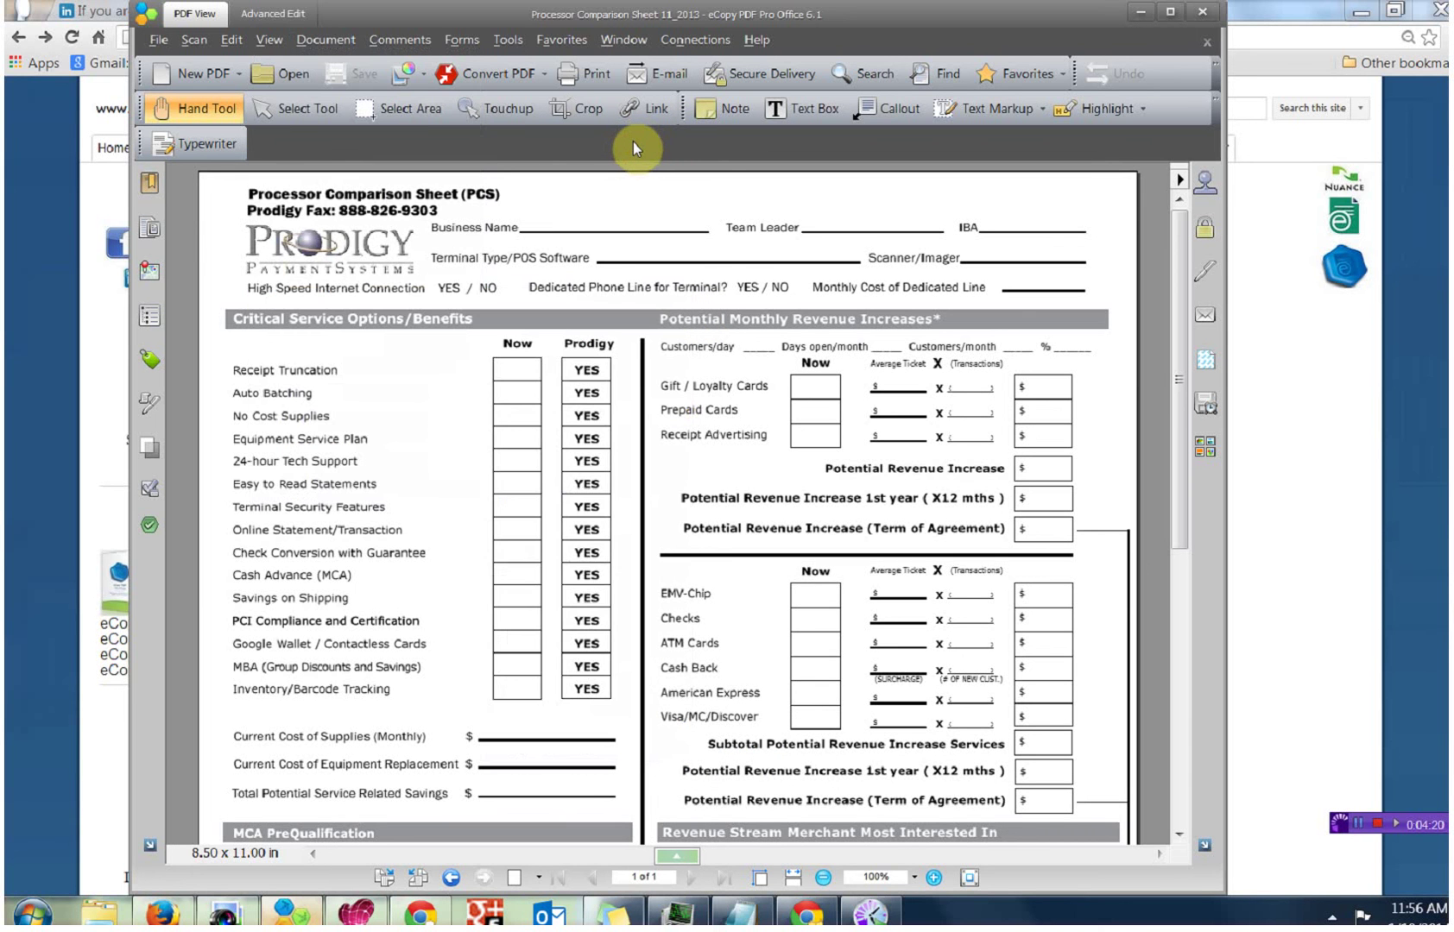
click(111, 338)
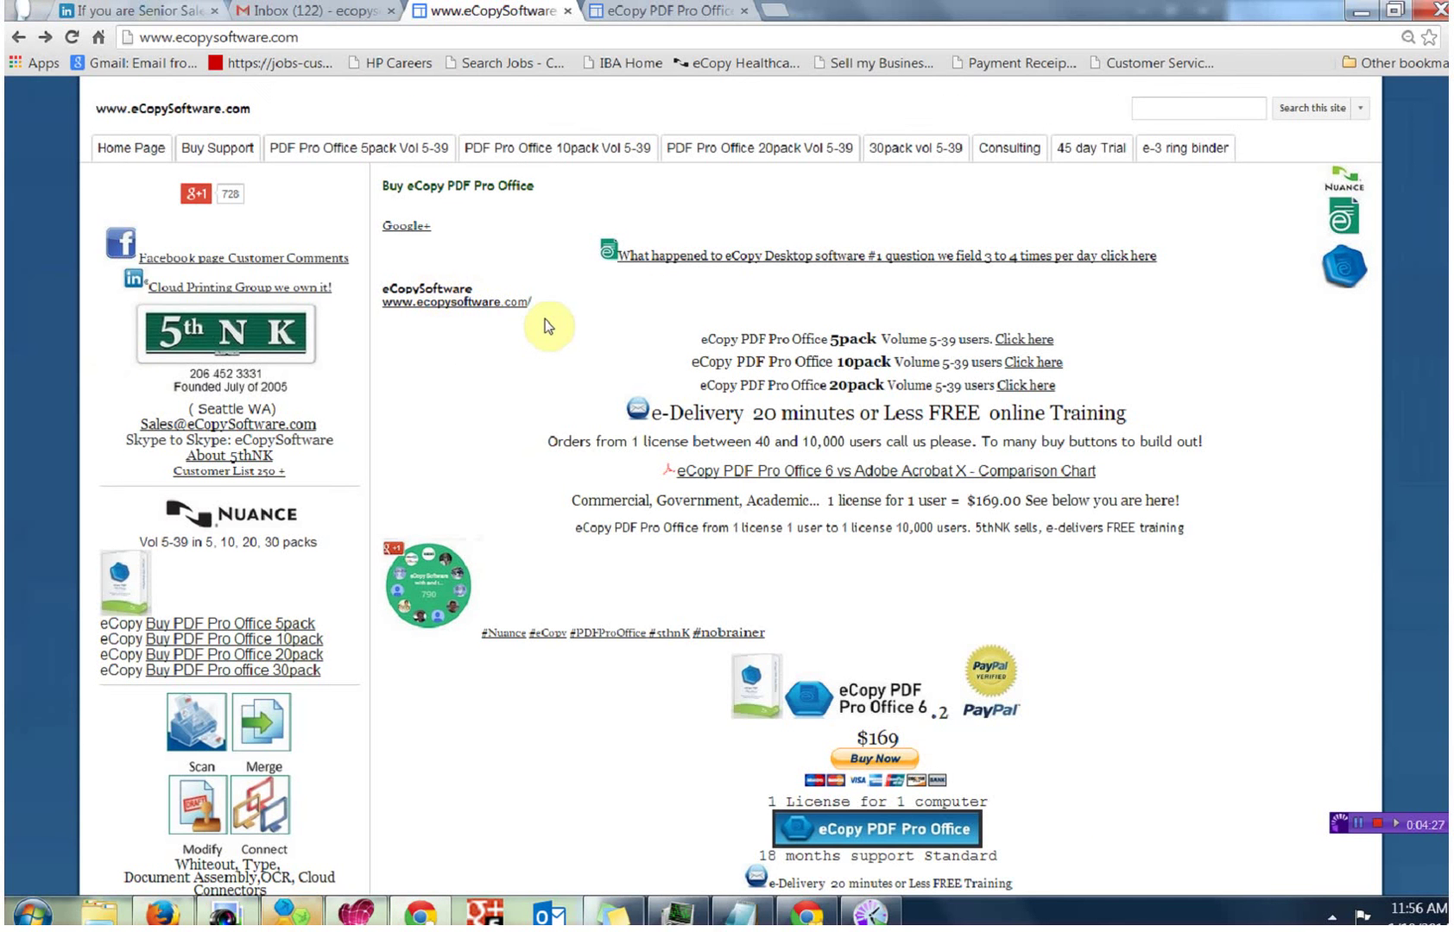